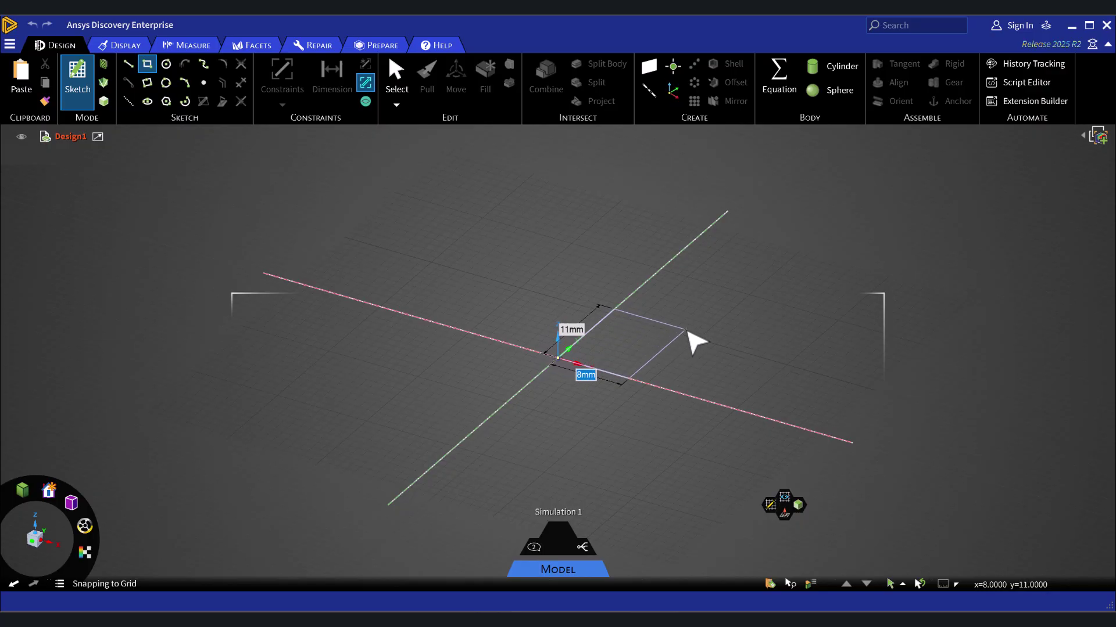
Step: Commit the 11 mm by 8 mm rectangle sketch
key("Return")
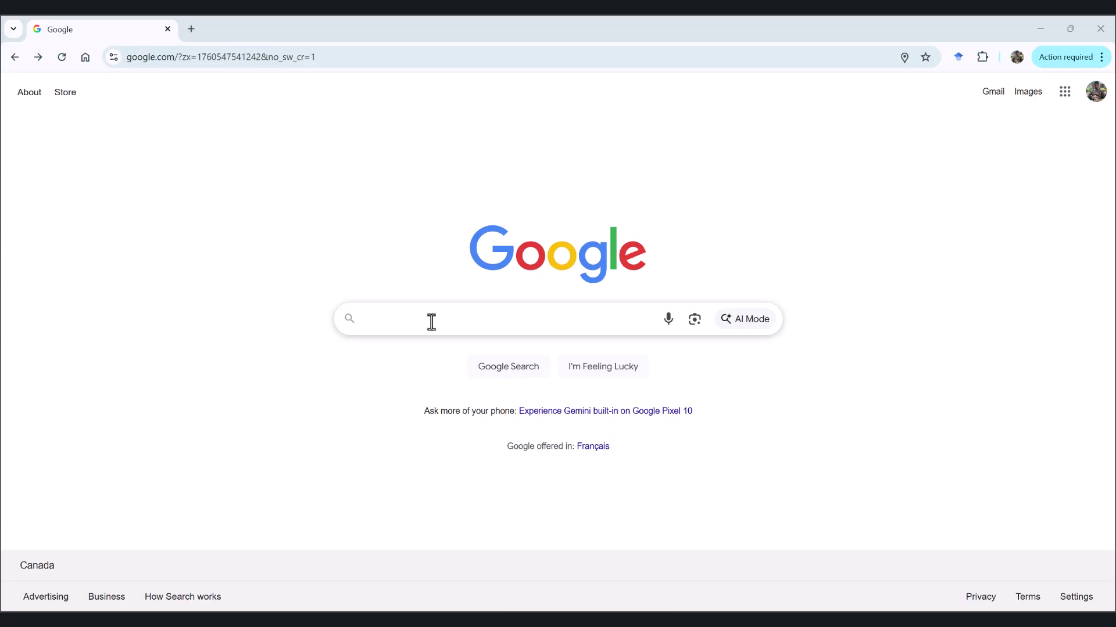
Step: Search Google for 'ansys student version' and open the Ansys Student page
type("ansys student version")
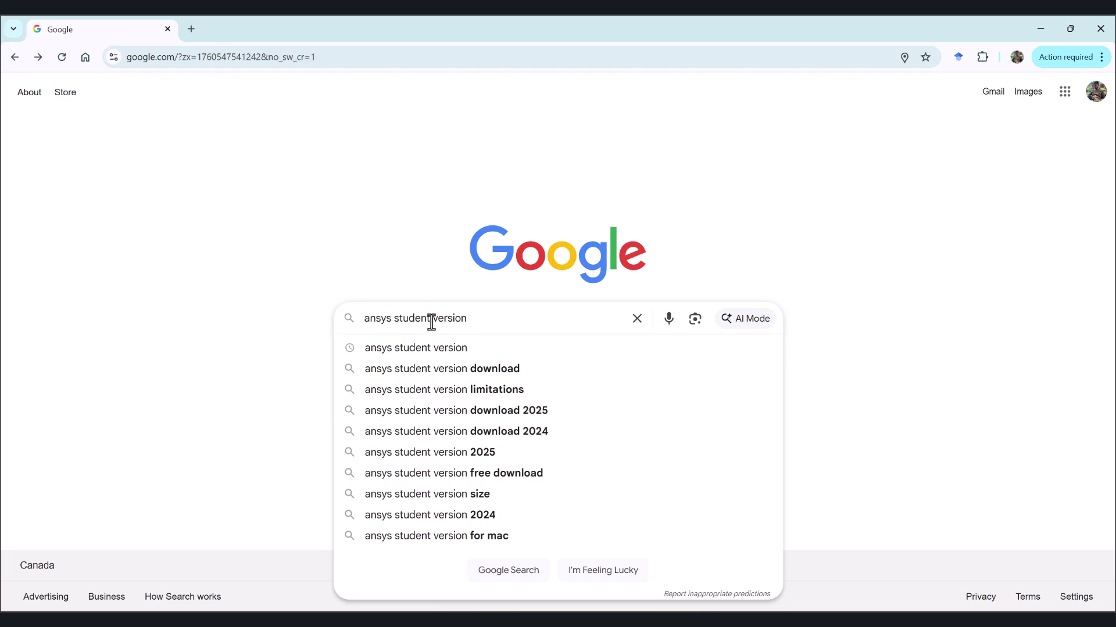
key("Return")
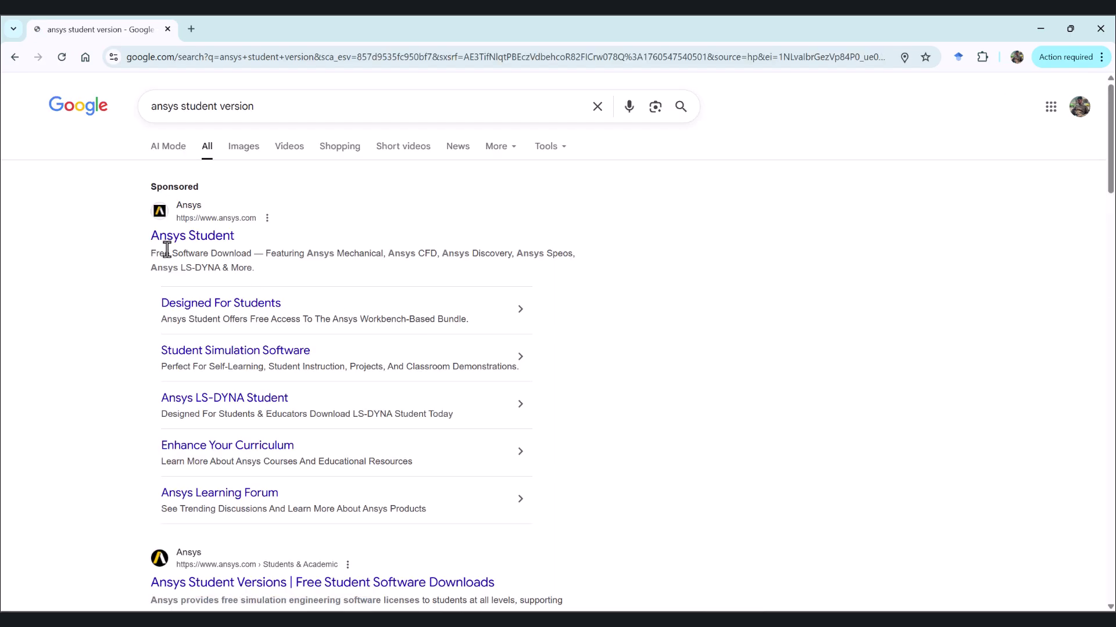
left_click(183, 243)
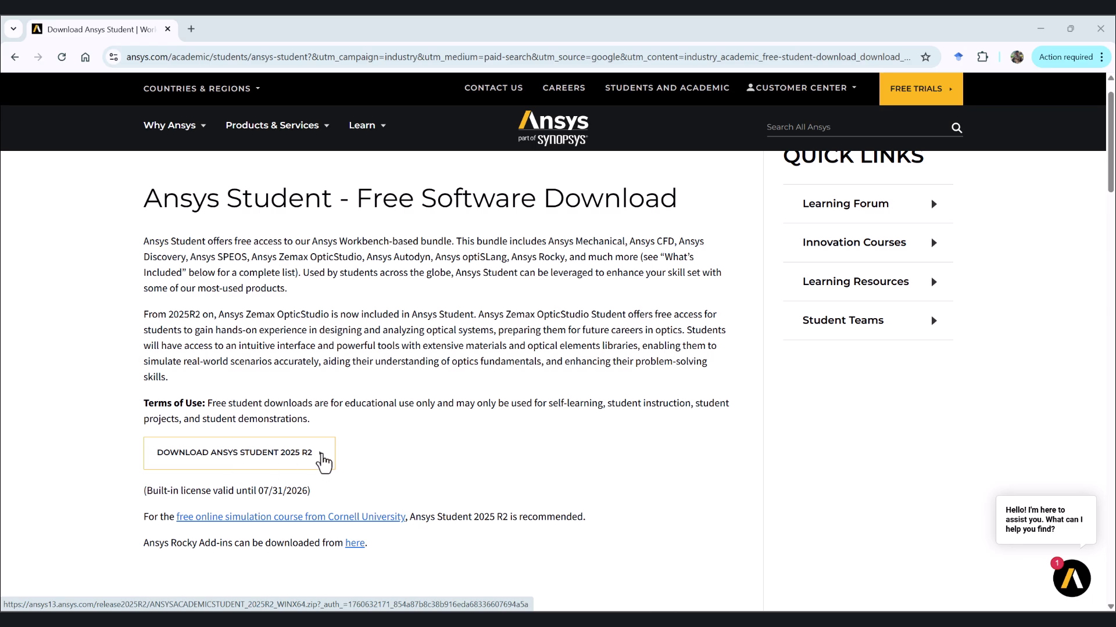
Step: Download Ansys Student 2025 R2 into Desktop\Ansys and confirm the download finished
left_click(321, 458)
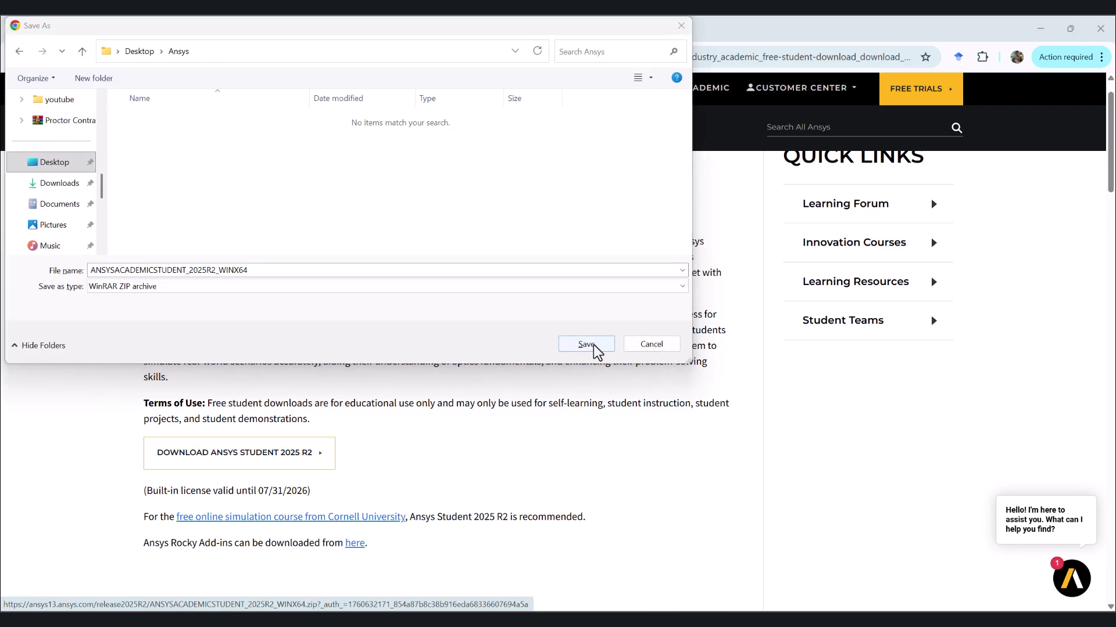
left_click(596, 348)
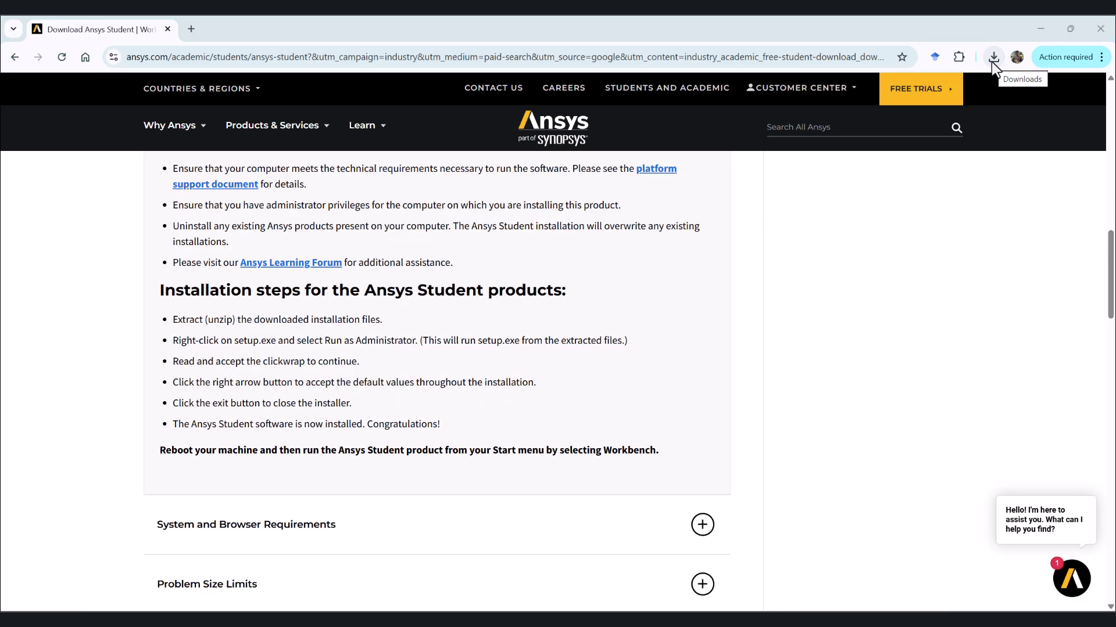
left_click(991, 62)
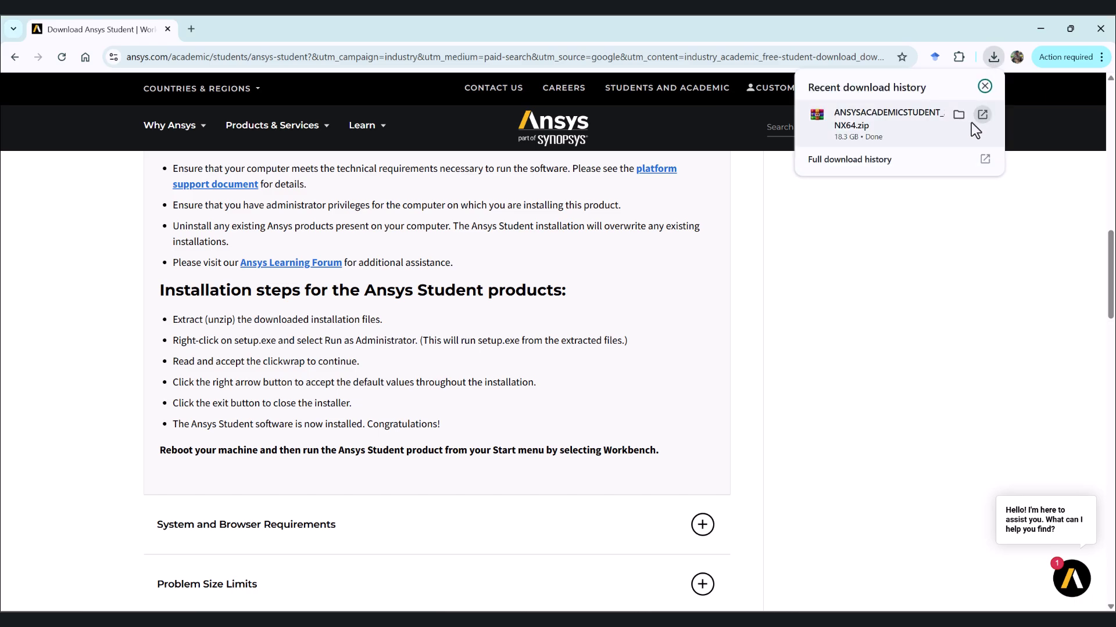
Step: Reveal the downloaded zip in its folder and extract it here with WinRAR
left_click(960, 114)
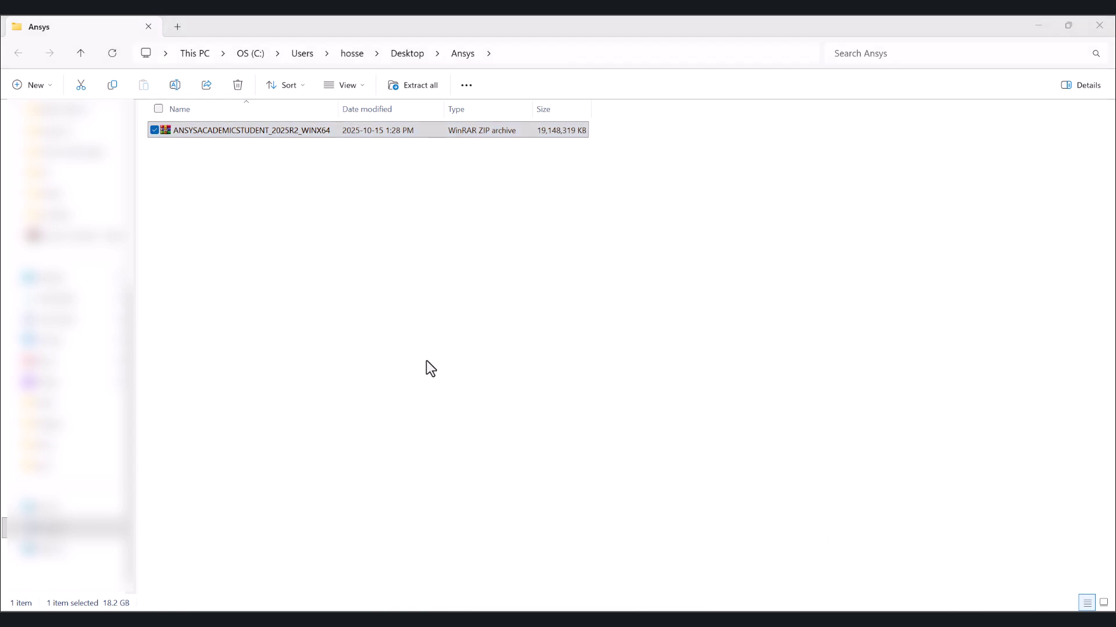
right_click(186, 134)
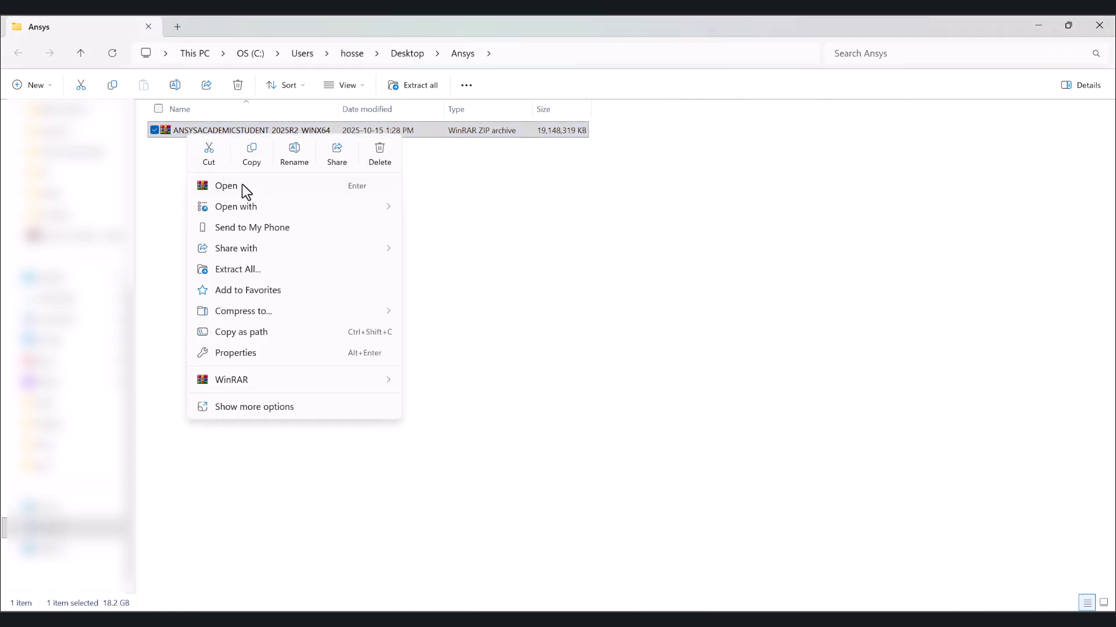
mouse_move(307, 380)
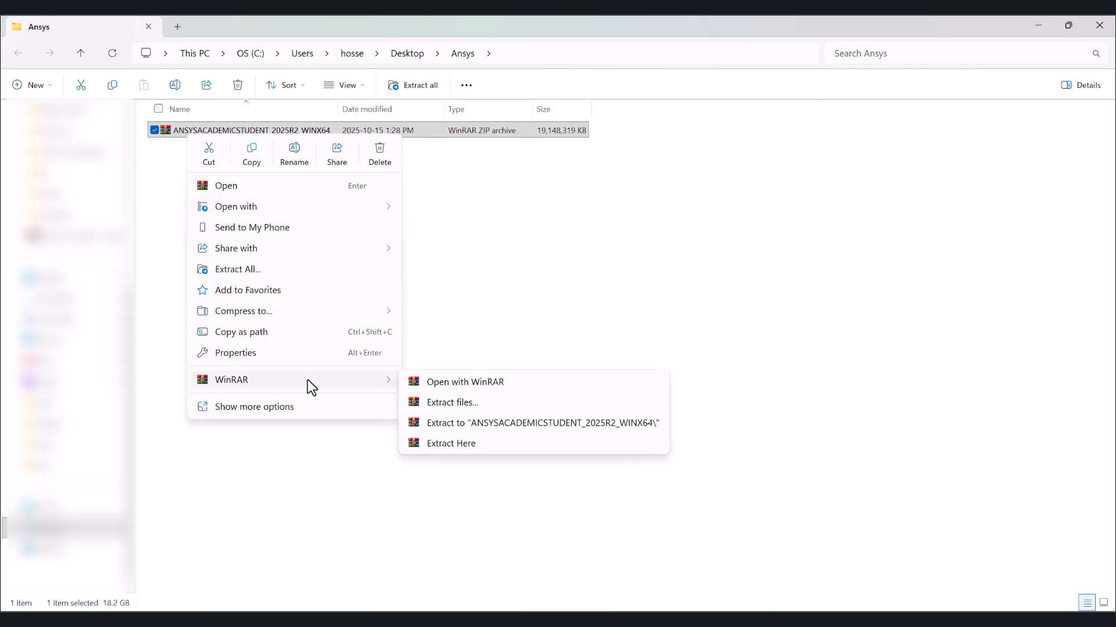
left_click(475, 443)
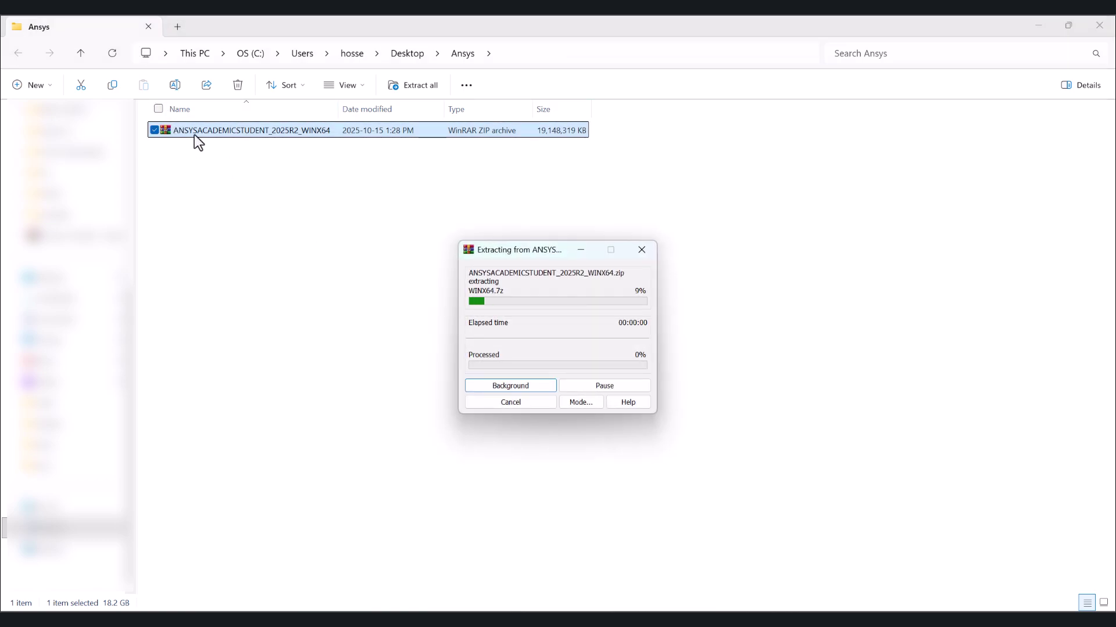
Step: Start Windows' Extract All on the zip, then cancel it
right_click(194, 141)
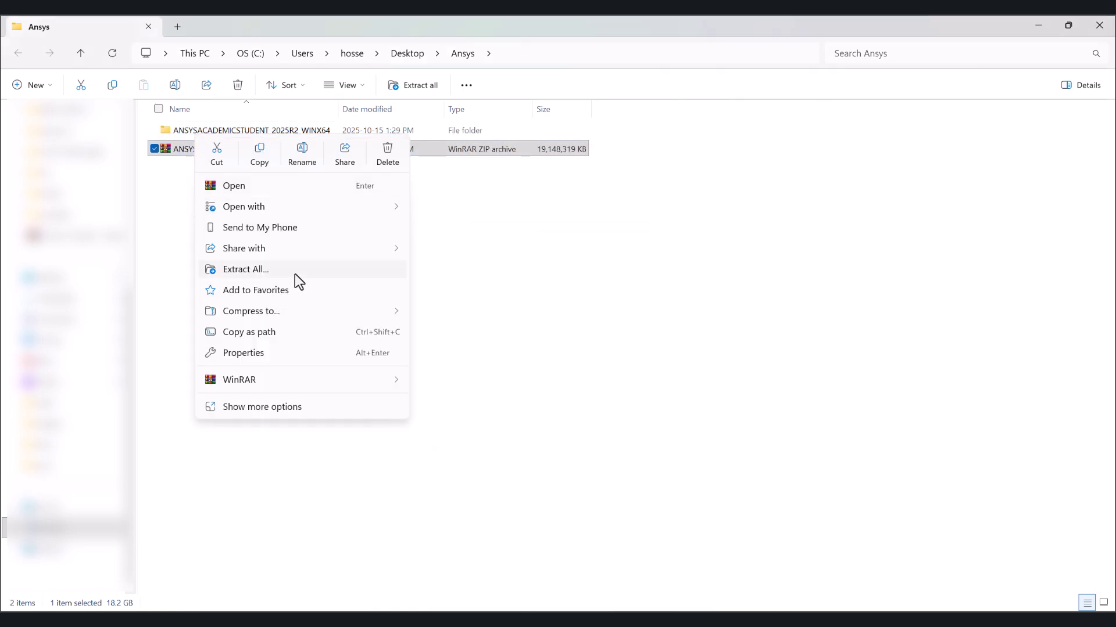
left_click(279, 271)
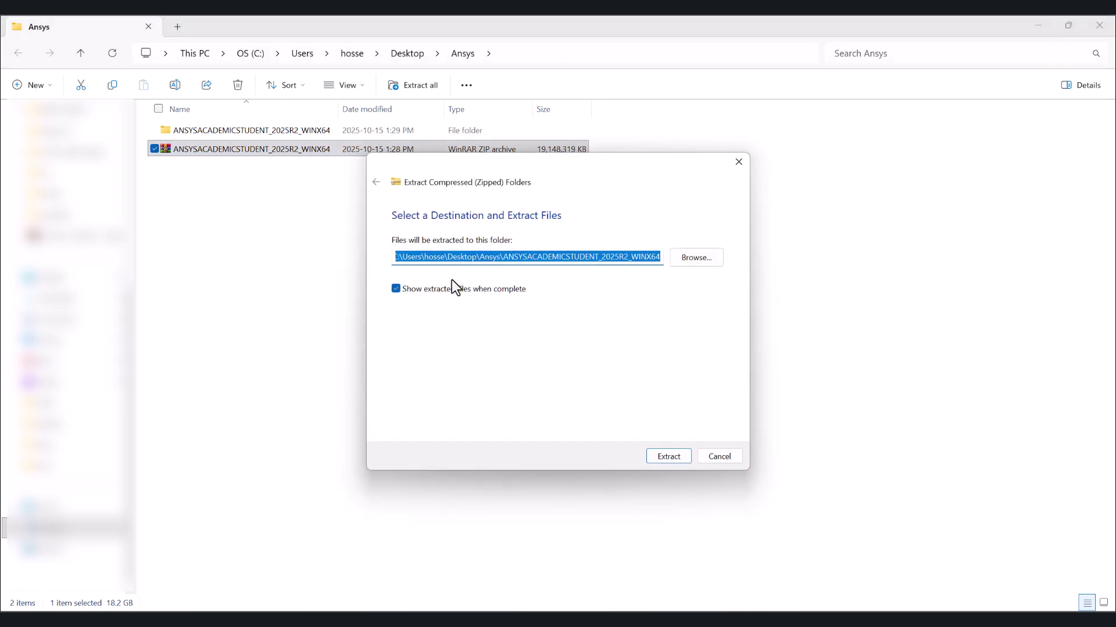
left_click(713, 458)
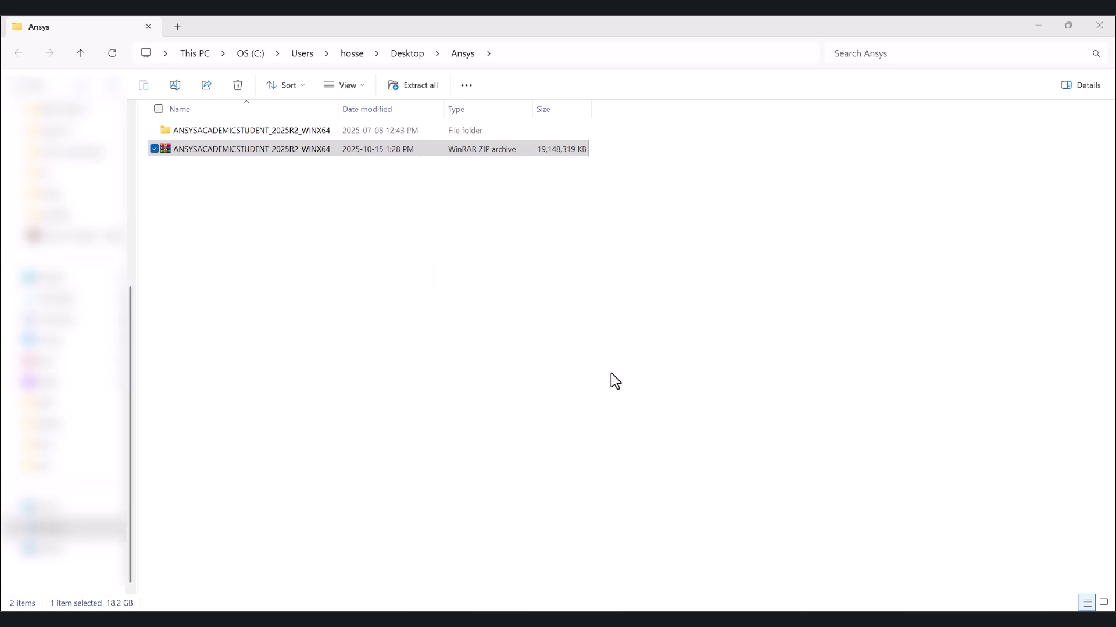
Step: Open the ANSYSACADEMICSTUDENT_2025R2_WINX64 folder and run setup as administrator
double_click(273, 132)
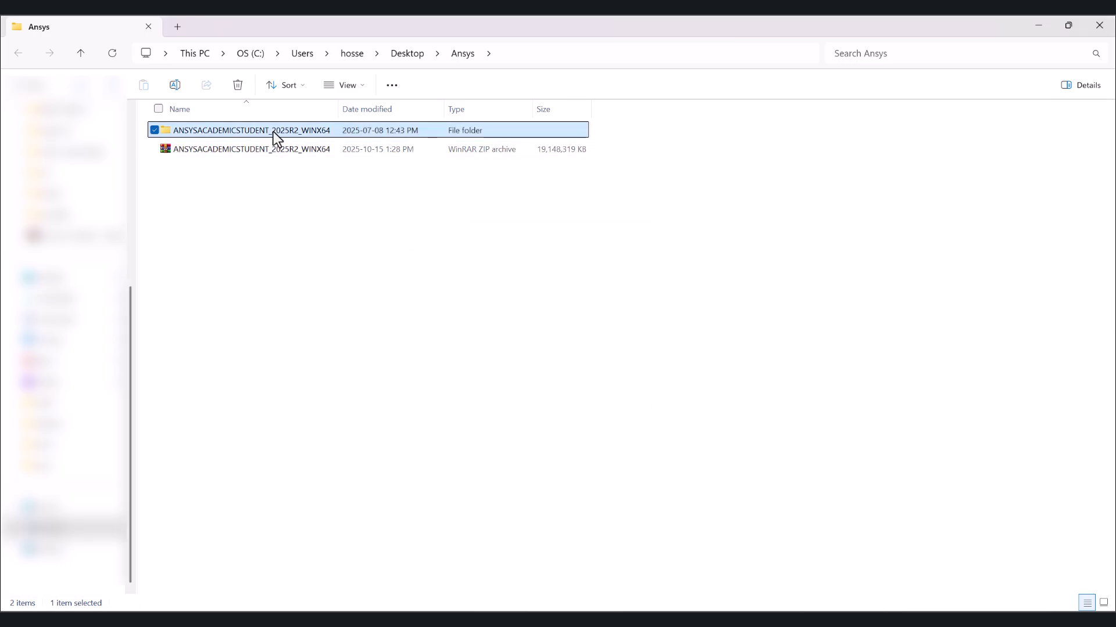
scroll(249, 222, "down", 20)
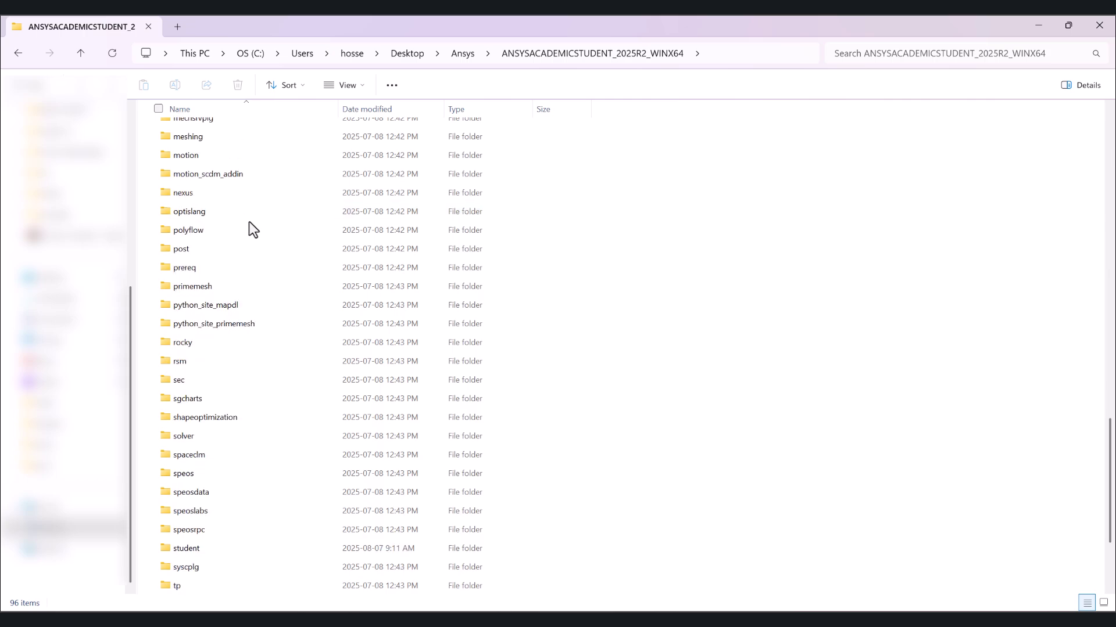
left_click(184, 588)
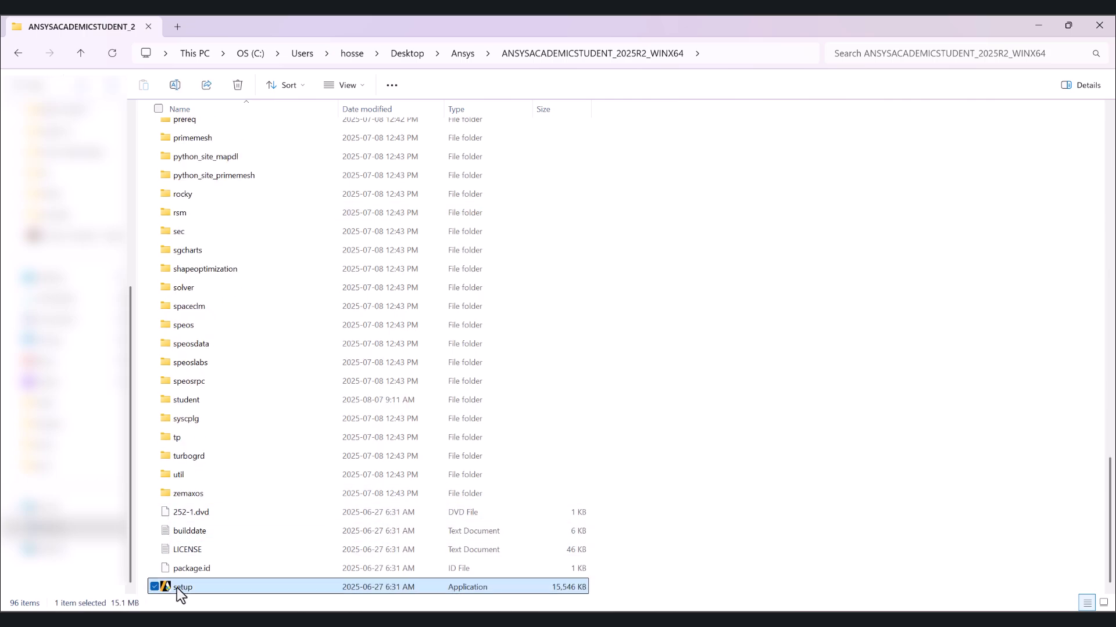
right_click(177, 588)
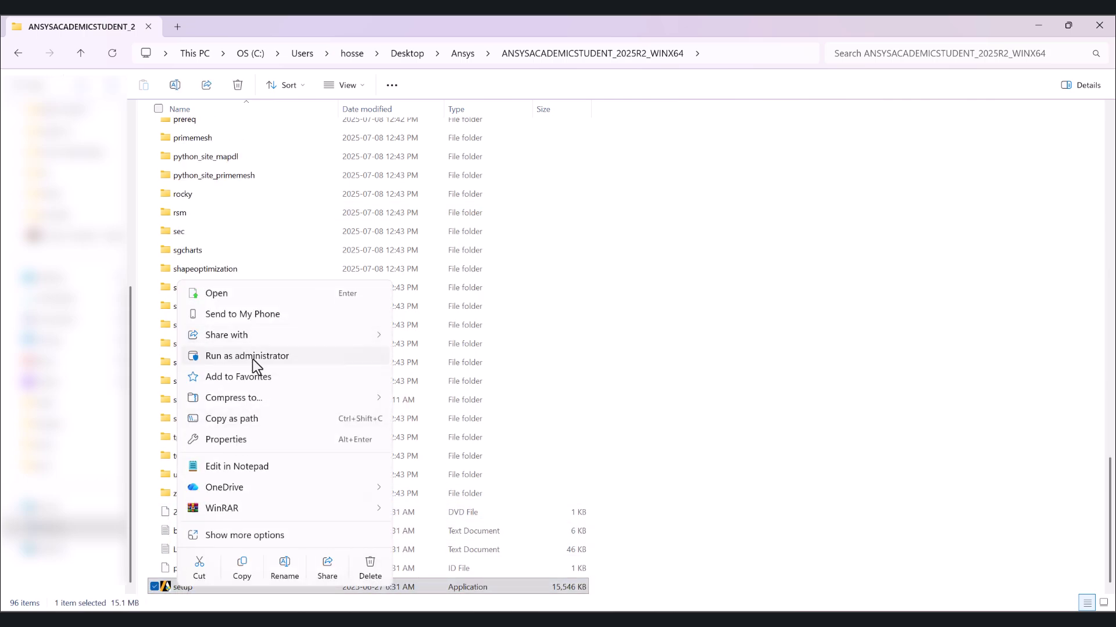
left_click(253, 356)
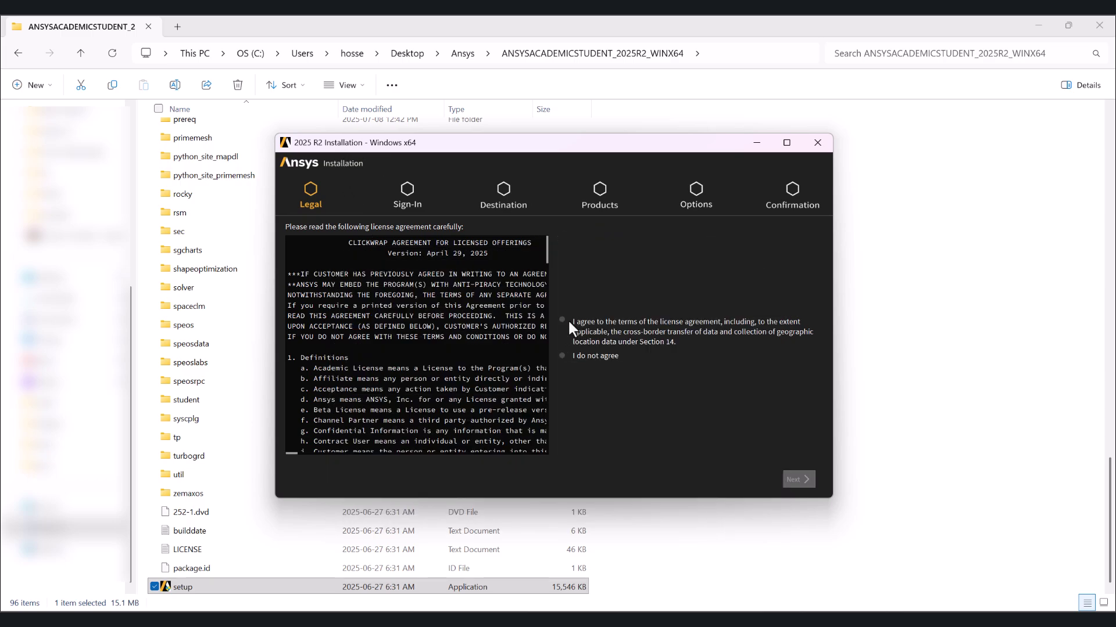
Step: Accept the licence, install to the default ANSYS Student folder, and exit at 100%
left_click(562, 319)
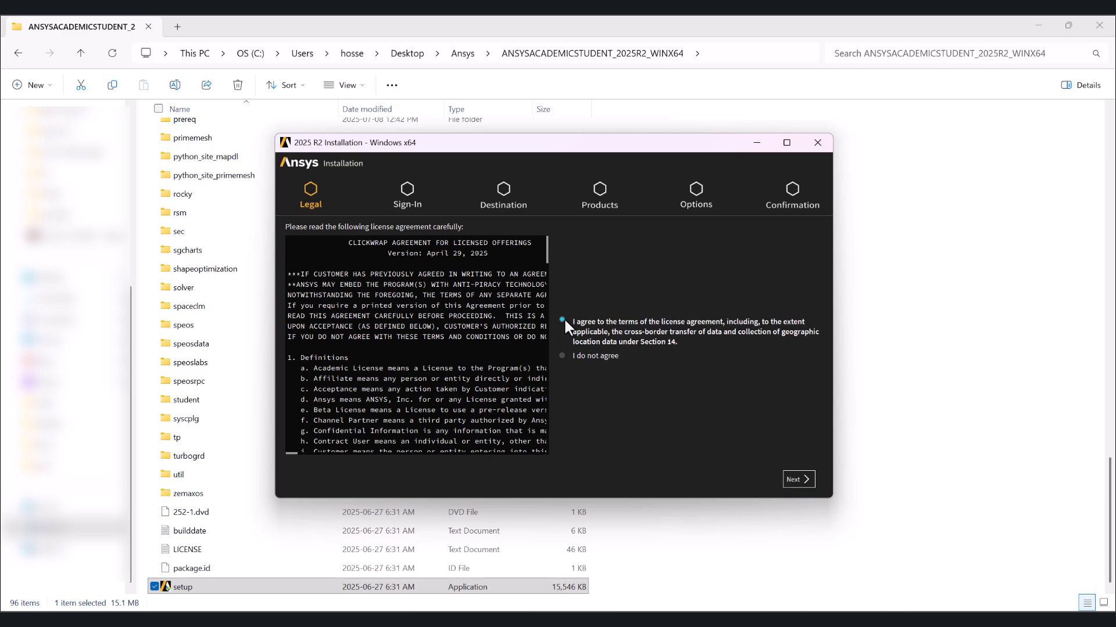
left_click(802, 477)
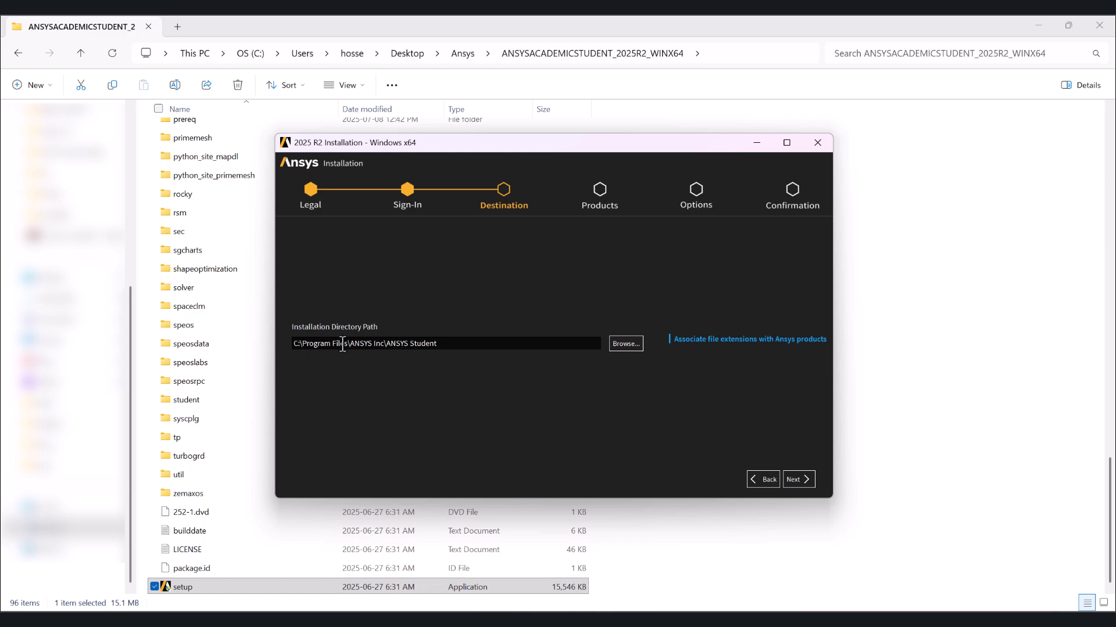
left_click(796, 479)
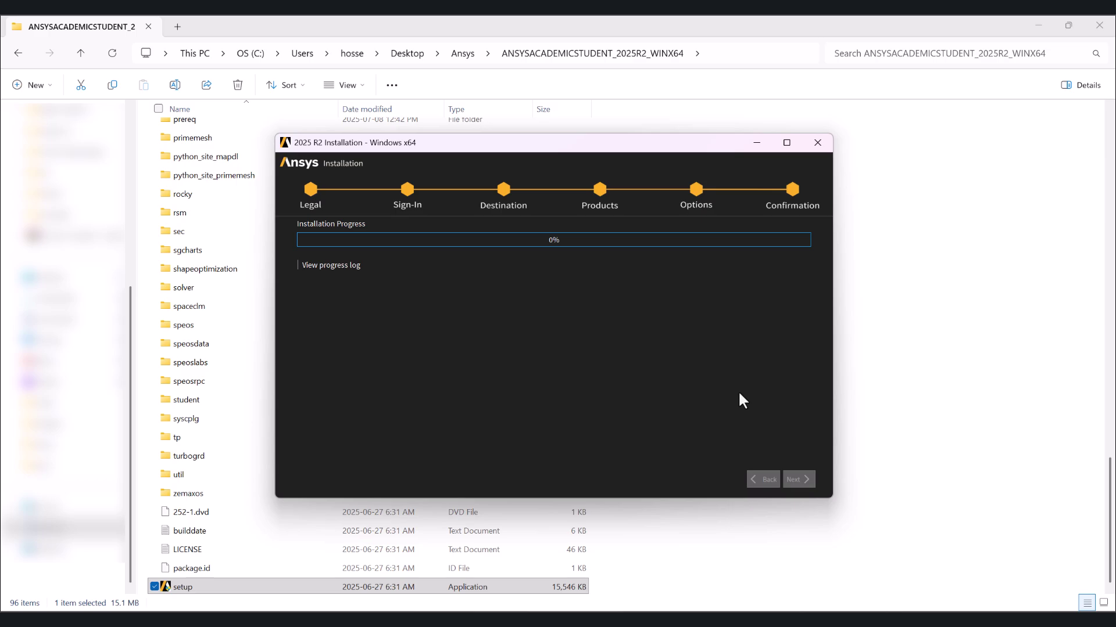
left_click(461, 106)
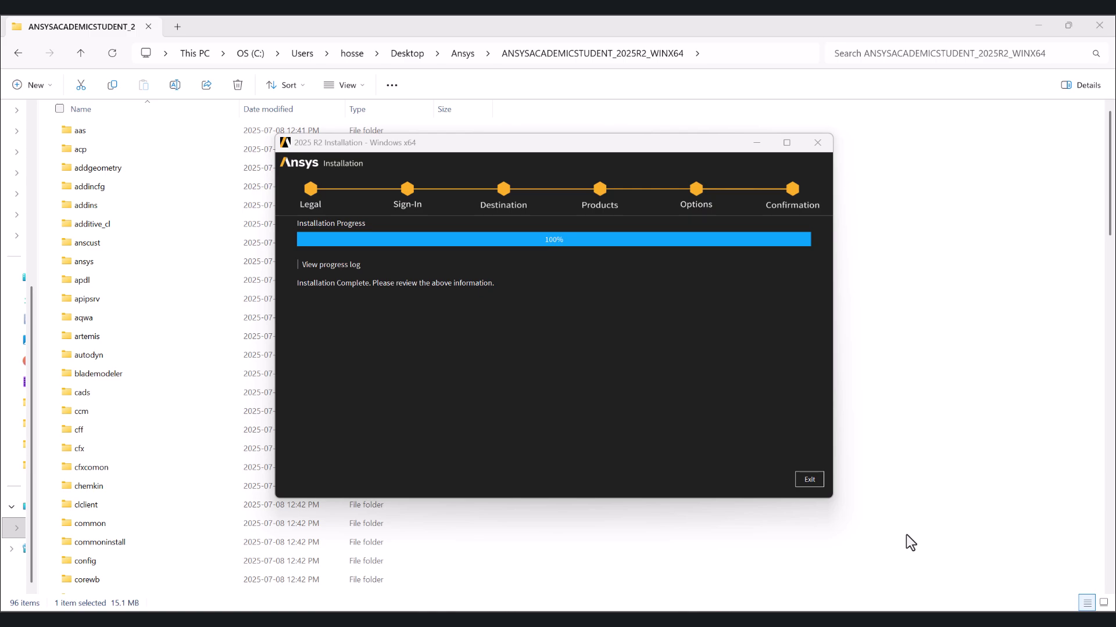
left_click(809, 480)
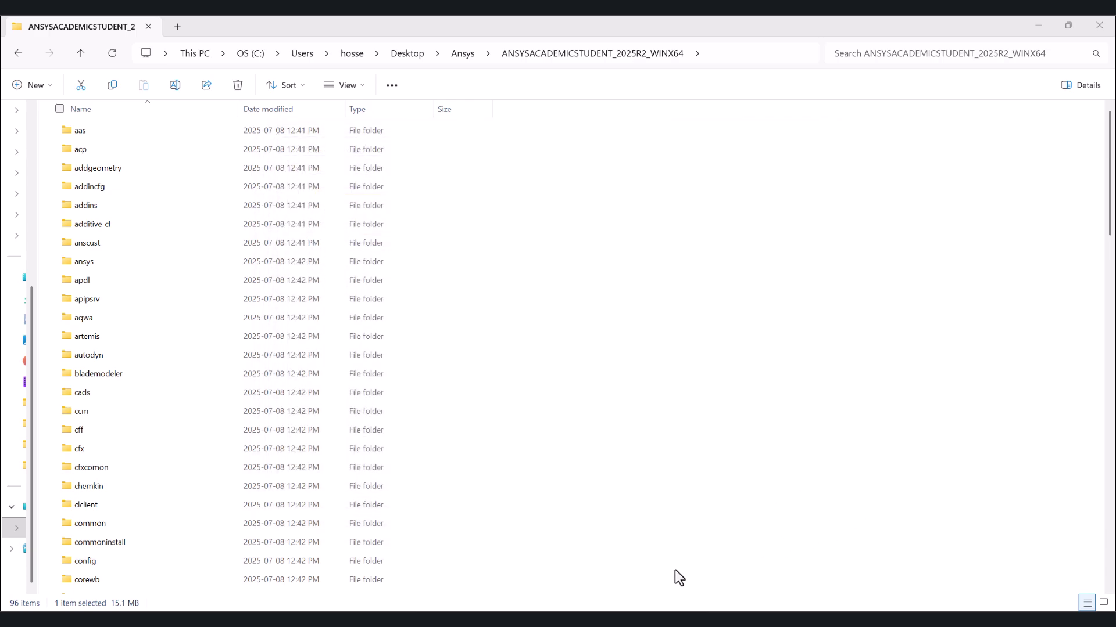
Step: Search 'workben', launch Workbench 2025 R2, and allow it through the firewall
key("super")
type("w")
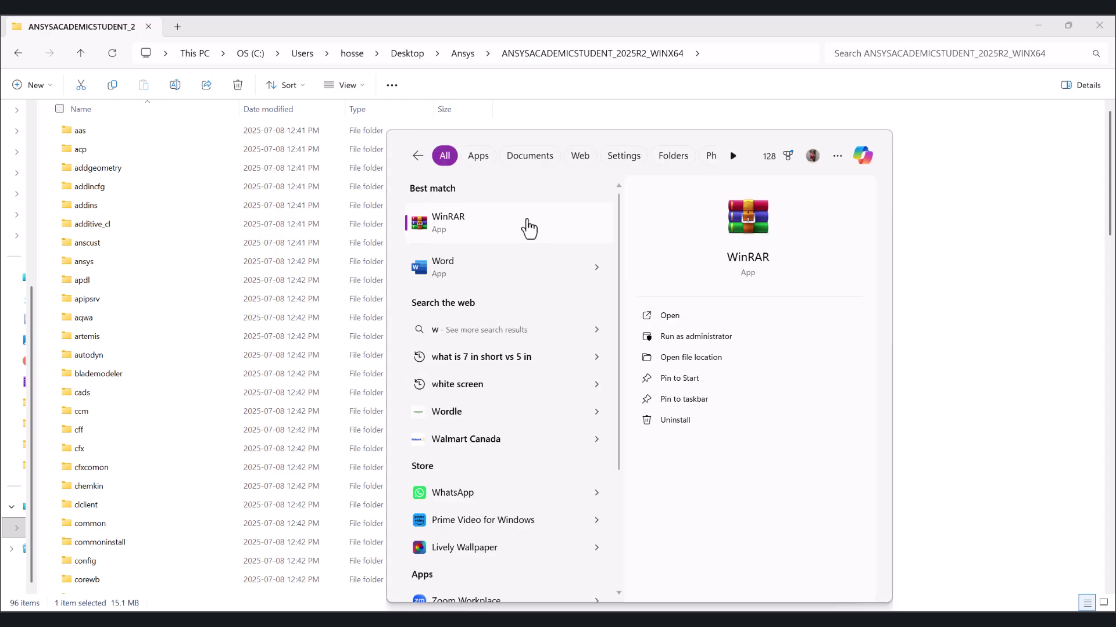
type("orkben")
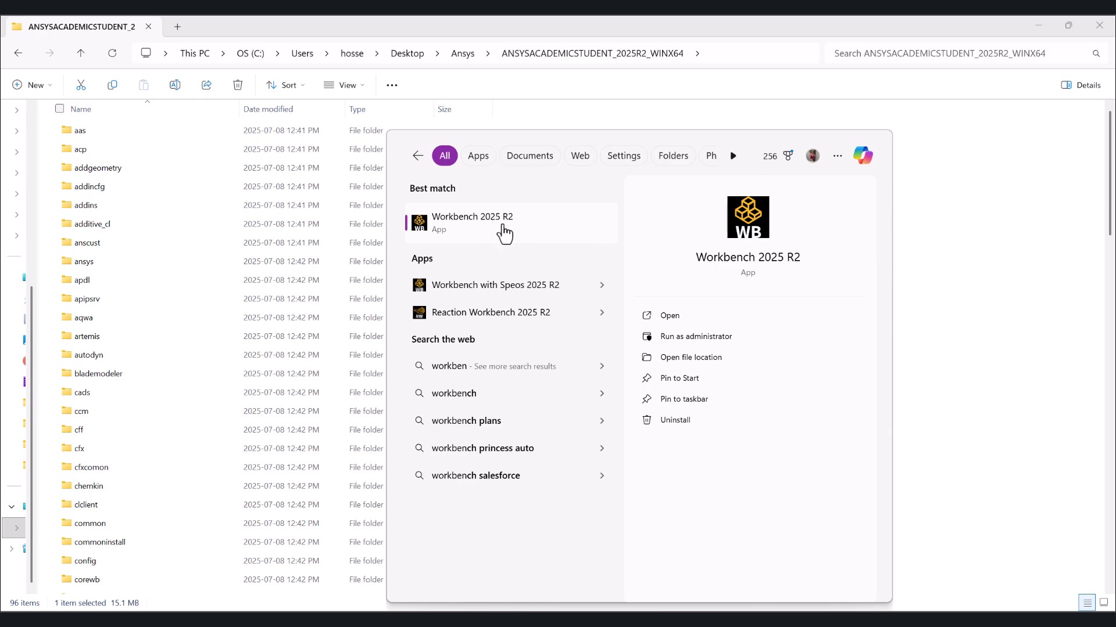
left_click(504, 232)
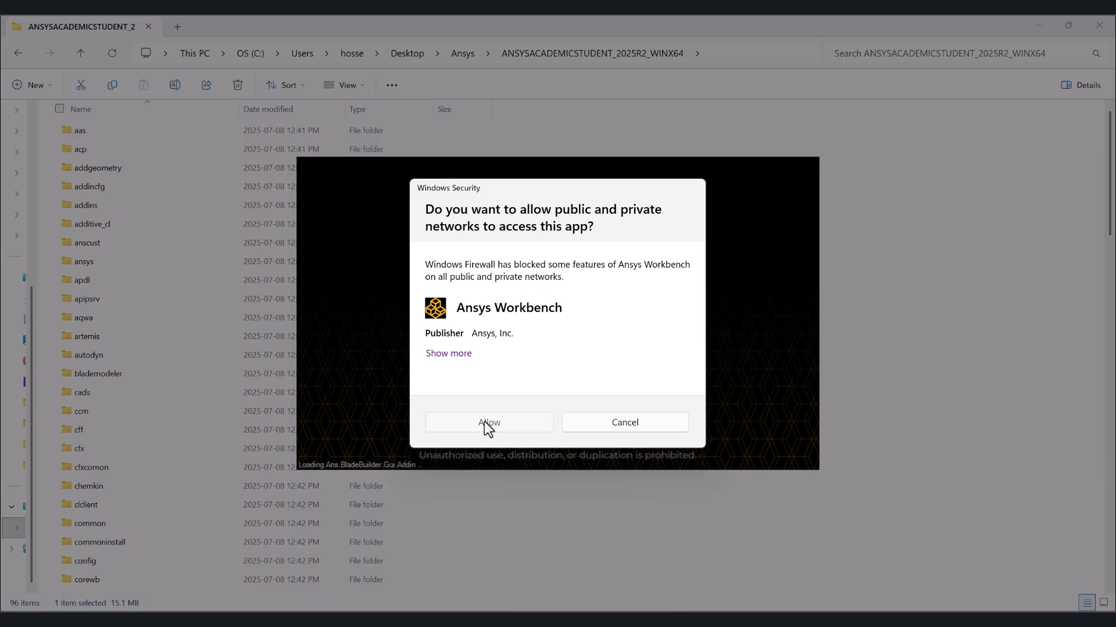
left_click(488, 427)
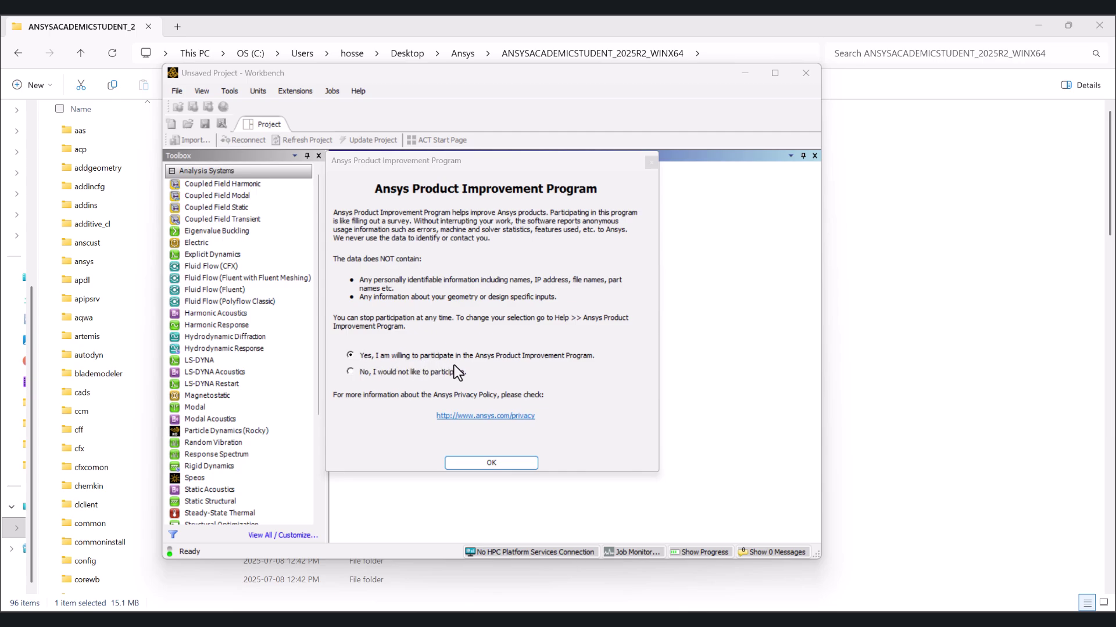
Step: Choose 'No, I would not like to participate', confirm, then scroll the Toolbox list
left_click(426, 372)
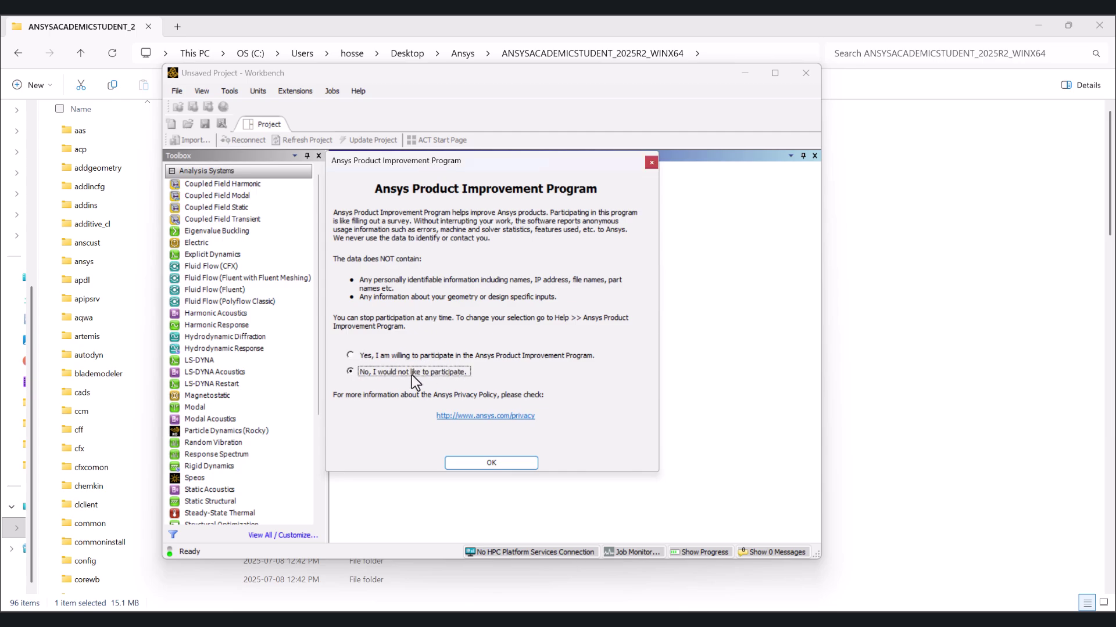
left_click(486, 463)
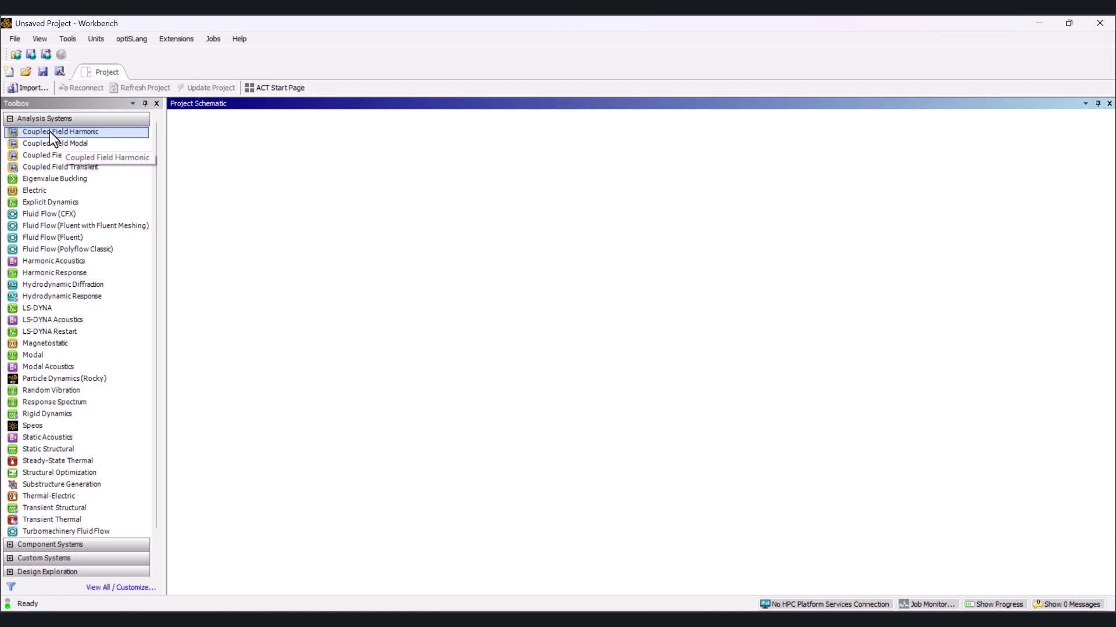
left_click(53, 131)
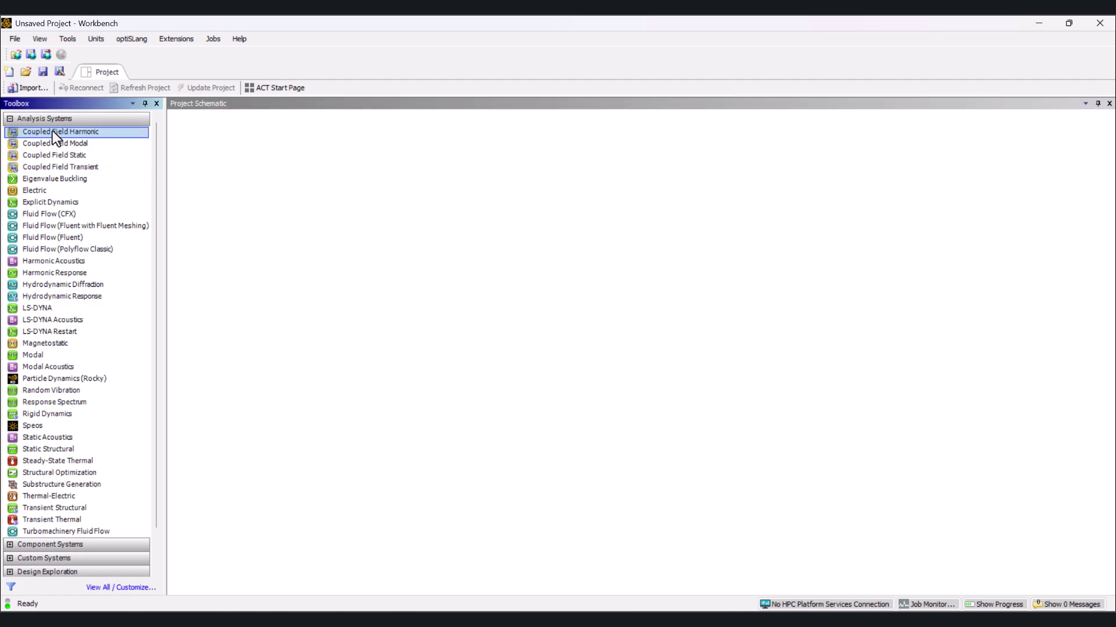
left_click(399, 178)
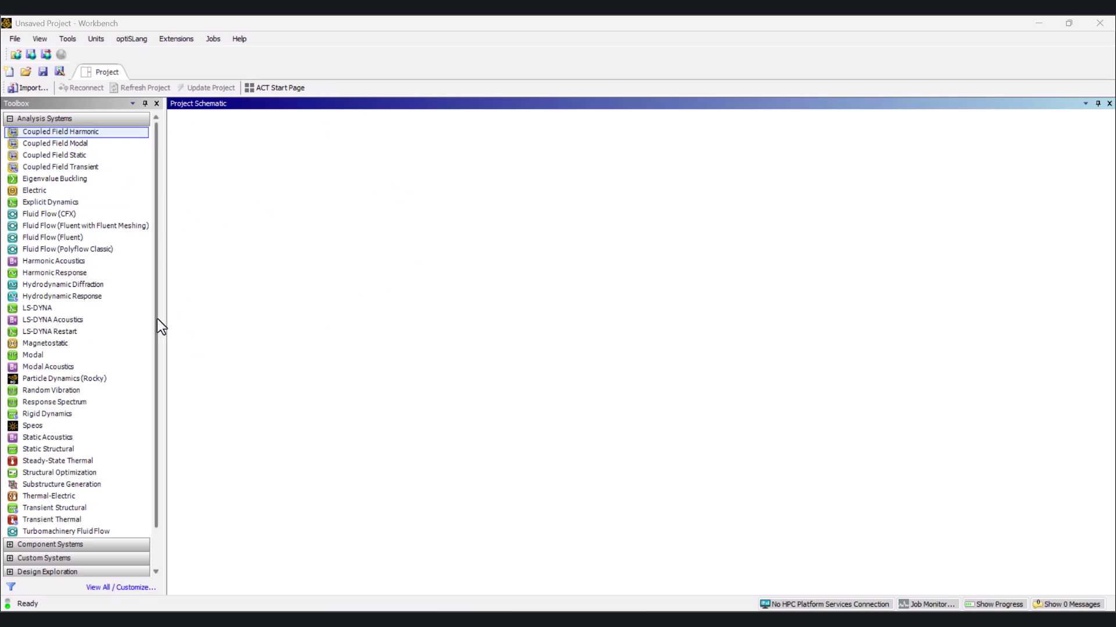
scroll(148, 319, "down", 1)
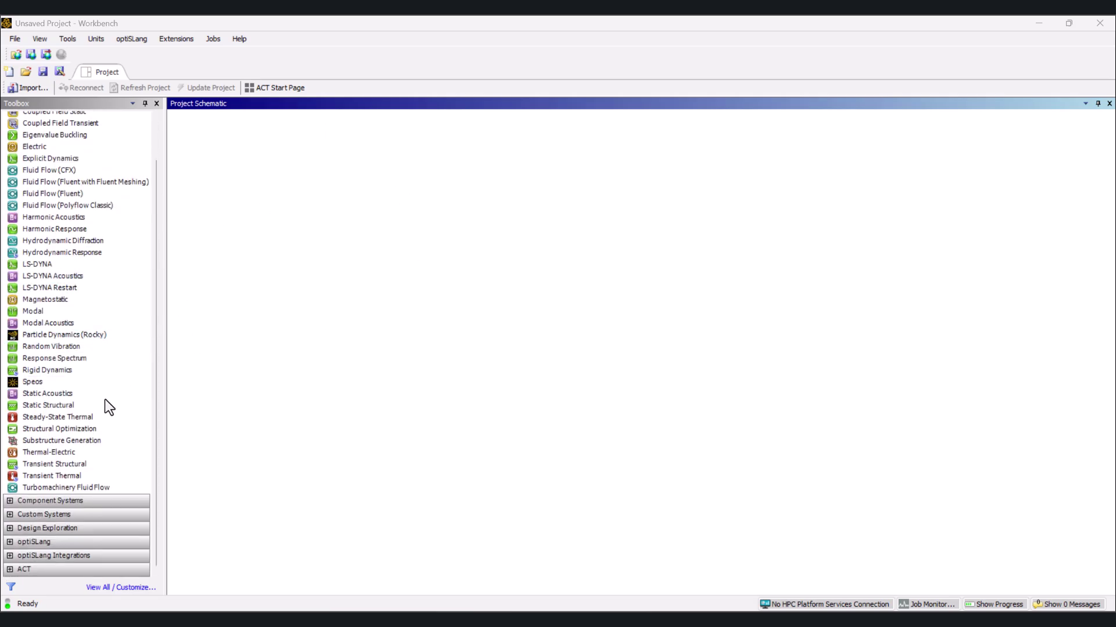
Step: Add a Geometry system from Component Systems and open its A2 Geometry cell in Discovery
left_click(10, 500)
scroll(27, 473, "down", 5)
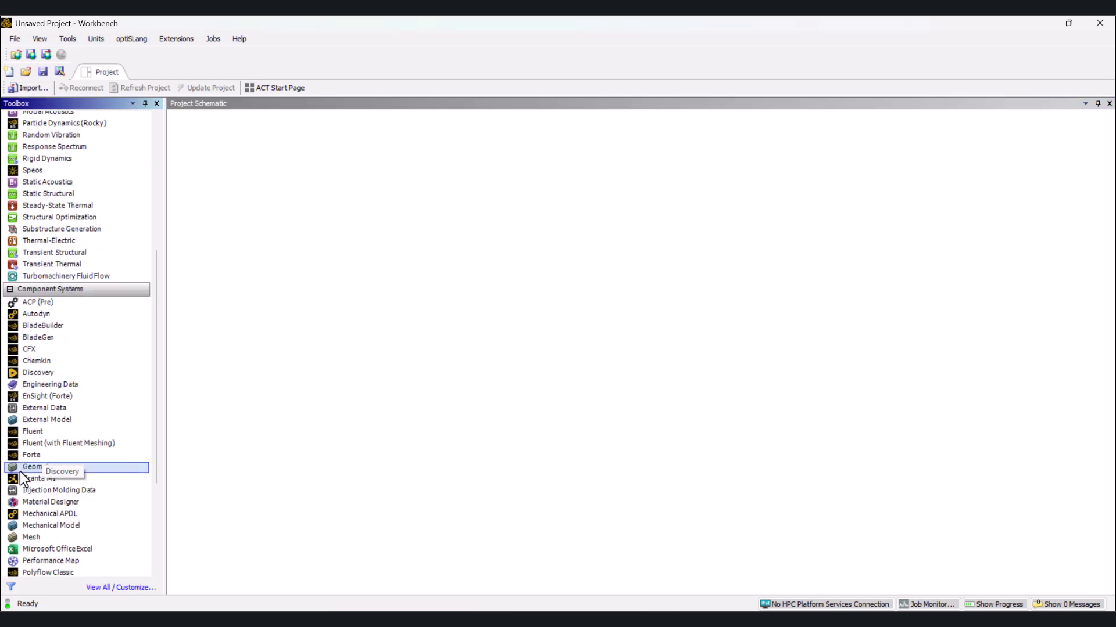
double_click(33, 467)
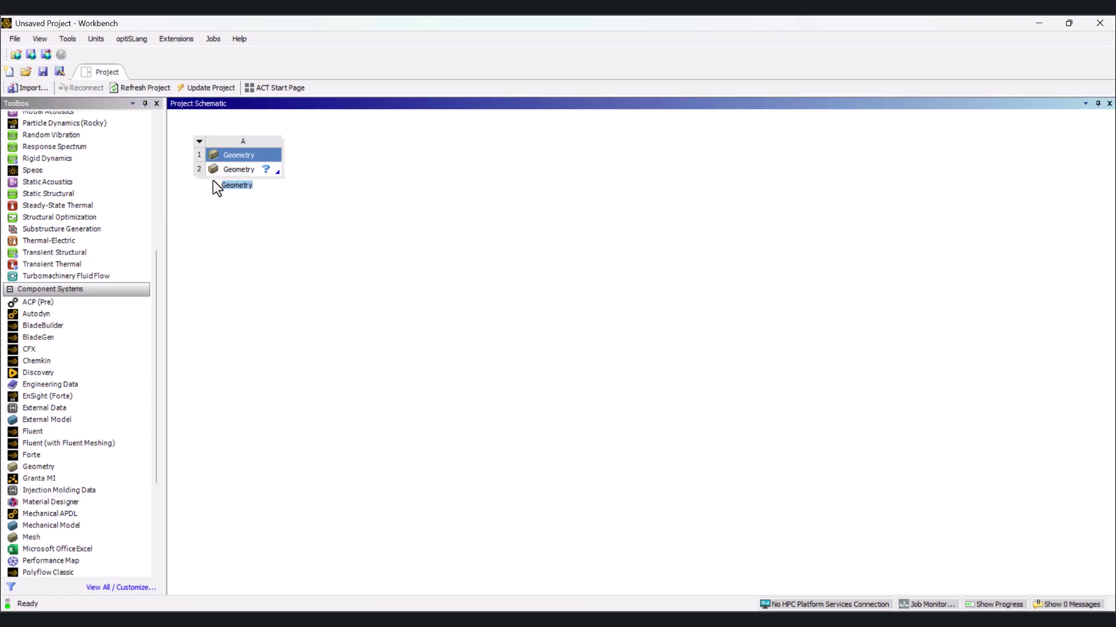
left_click(235, 155)
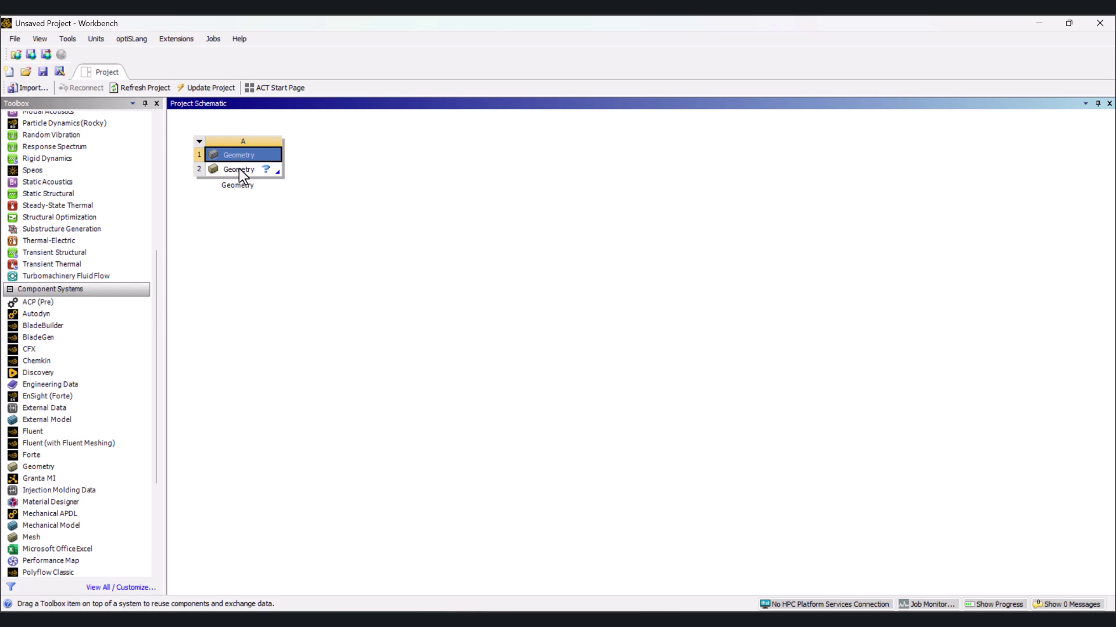
double_click(238, 170)
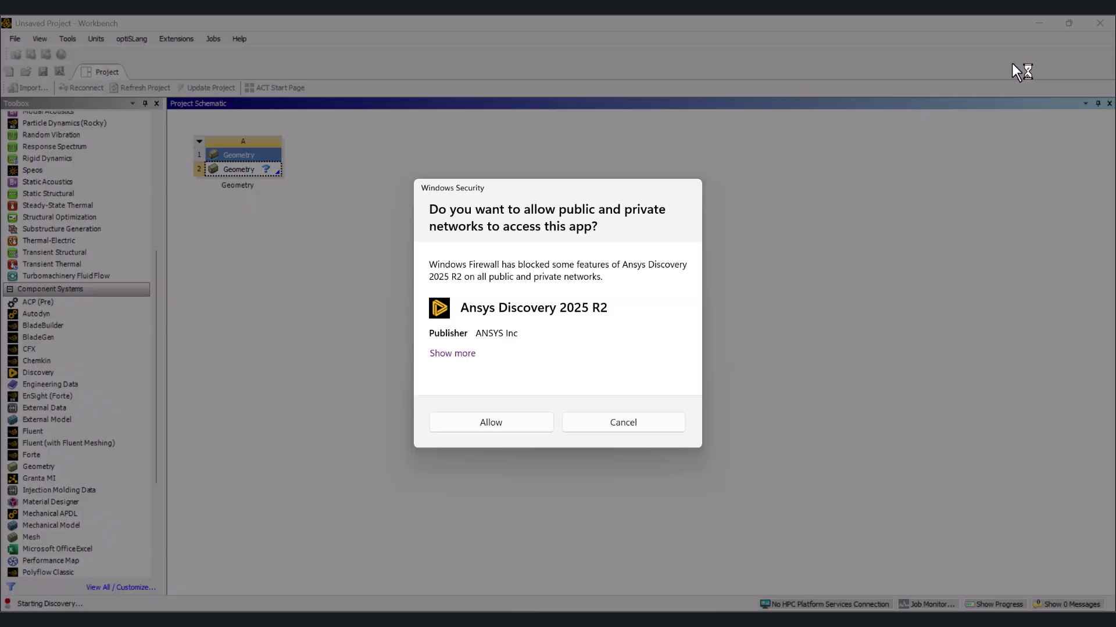
Step: Allow Discovery through the firewall, sketch a rectangle from the origin, then minimize Discovery
left_click(508, 431)
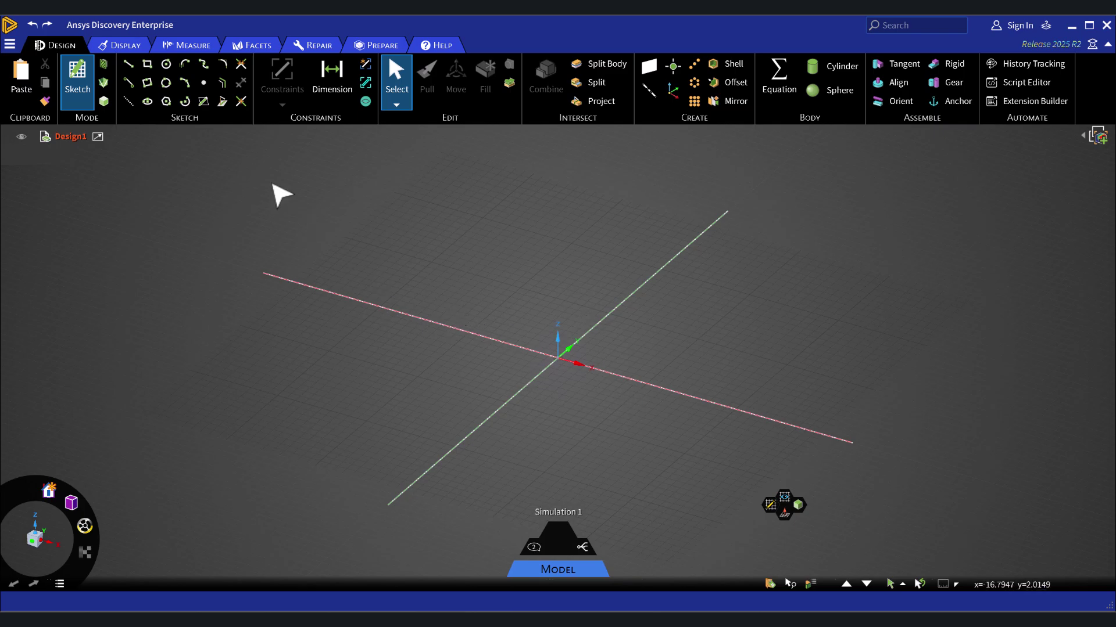
left_click(147, 64)
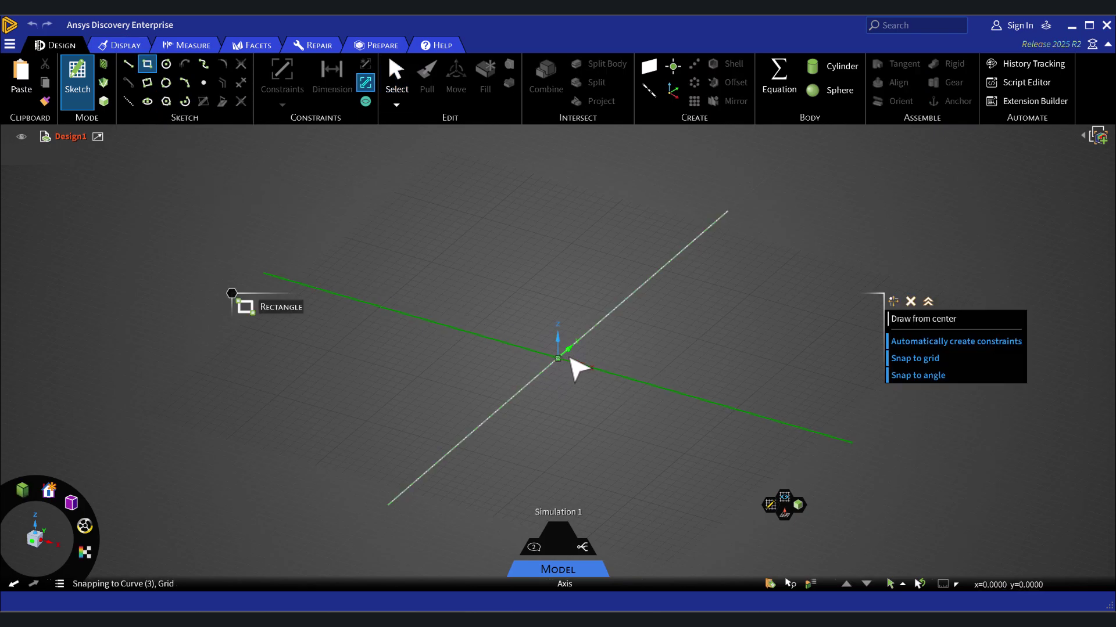
left_click(571, 367)
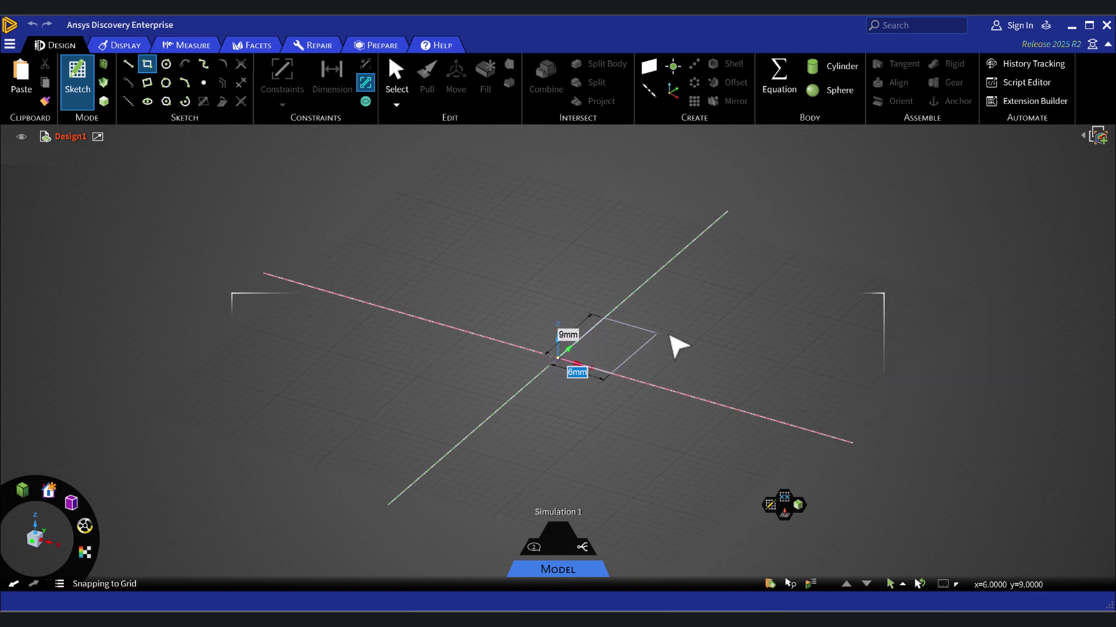
left_click(687, 331)
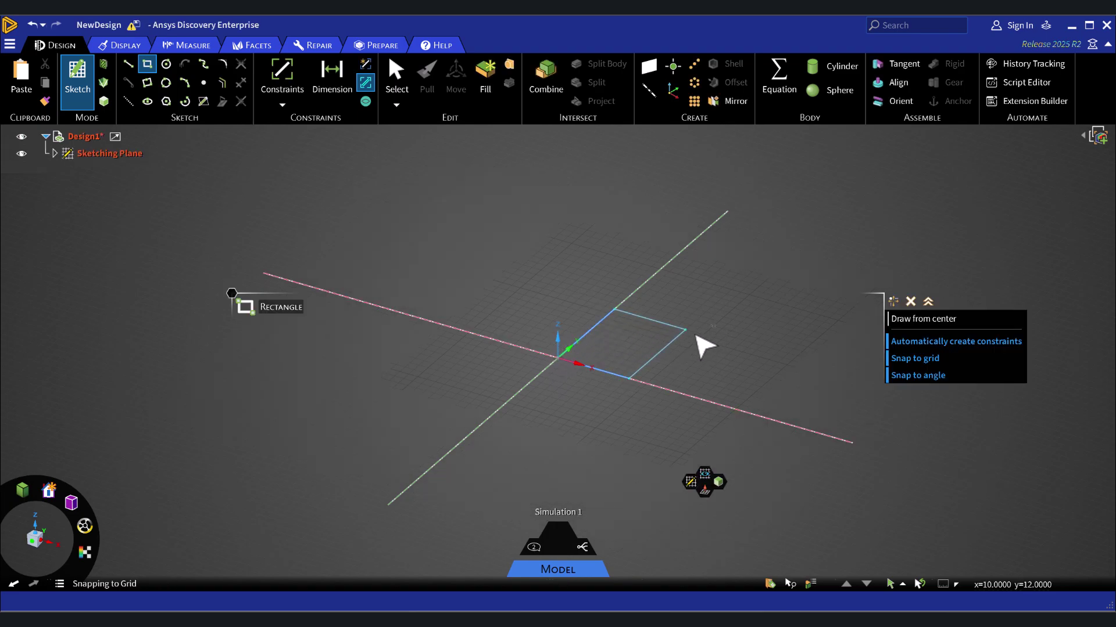
left_click(1070, 25)
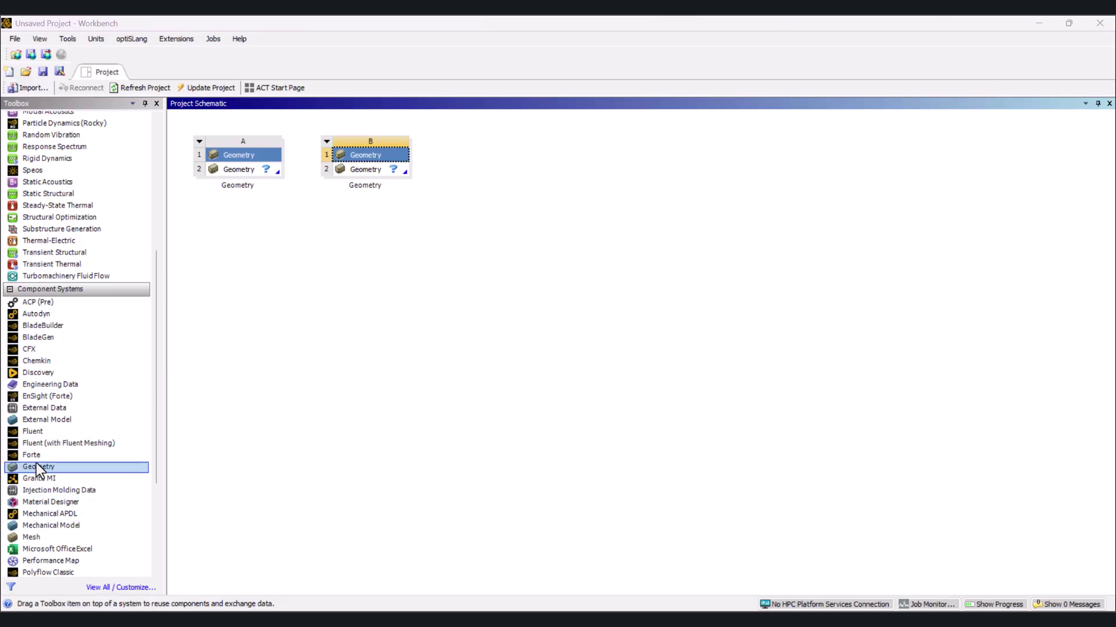
Step: Add a Material Designer system from the Toolbox to the project schematic
left_click(40, 539)
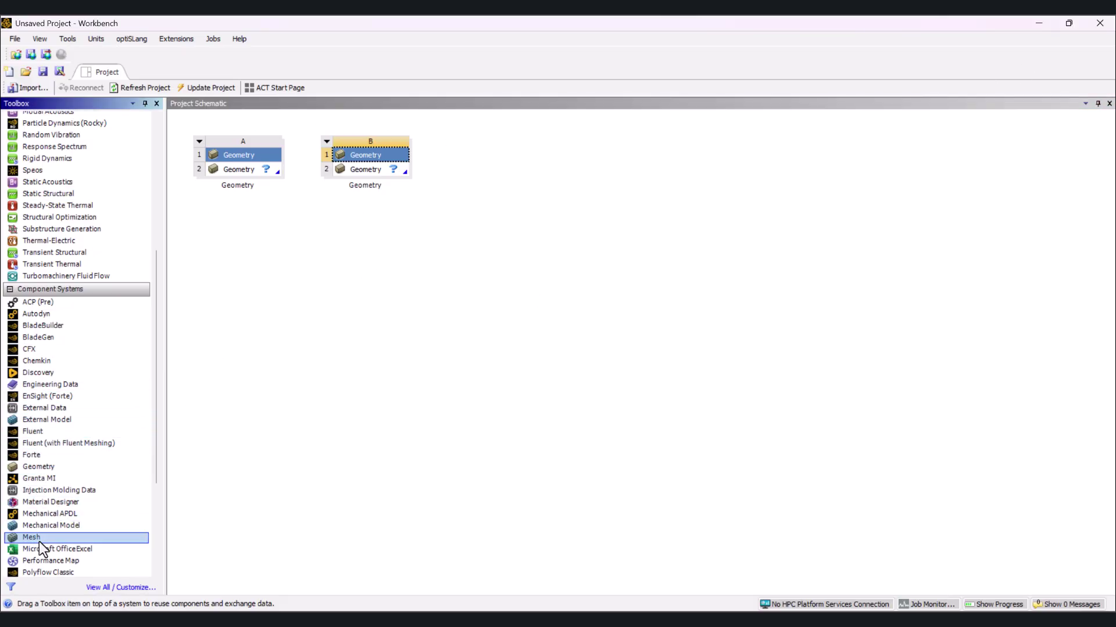
left_click_drag(36, 503, 35, 504)
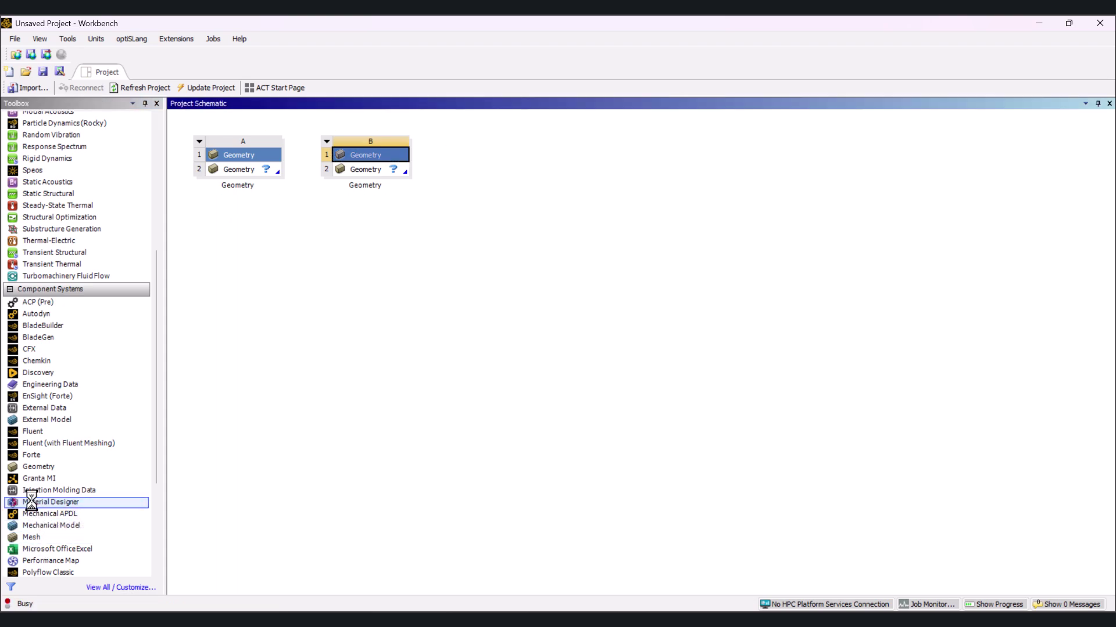
double_click(36, 503)
scroll(62, 441, "down", 7)
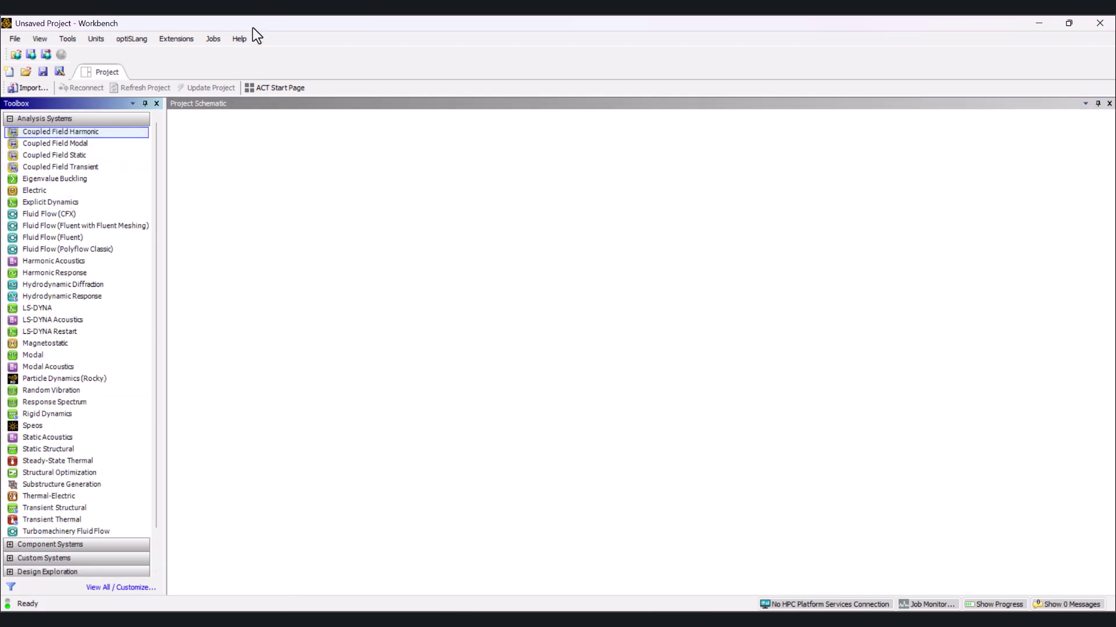
Step: Open Ansys Workbench Help from the Help menu, allowing Ansys Help Viewer through Windows firewall
left_click(241, 37)
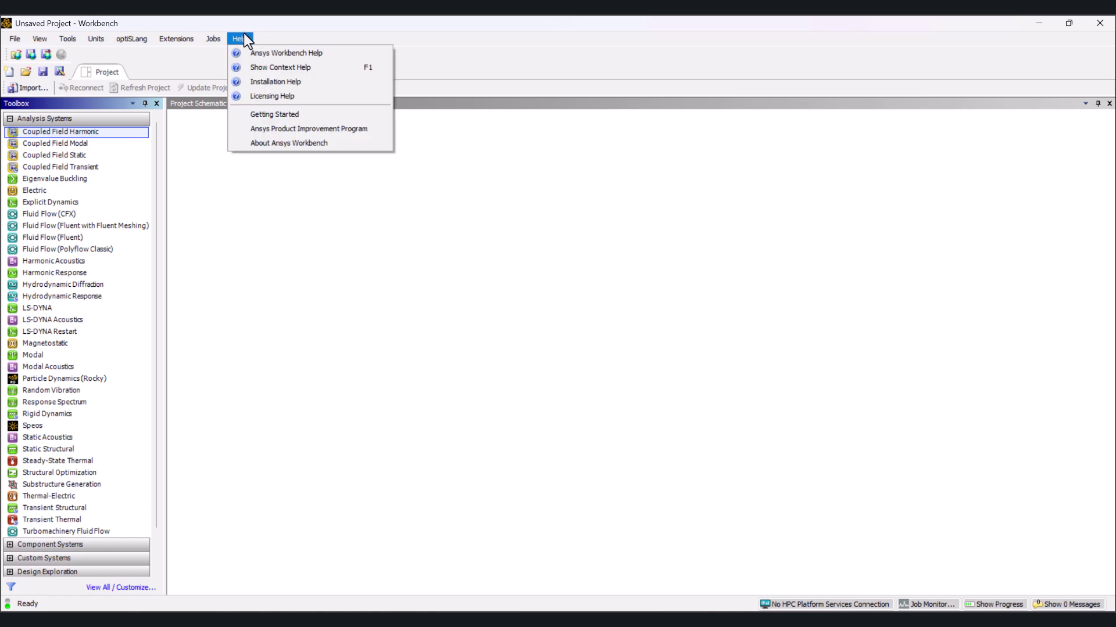
left_click(282, 58)
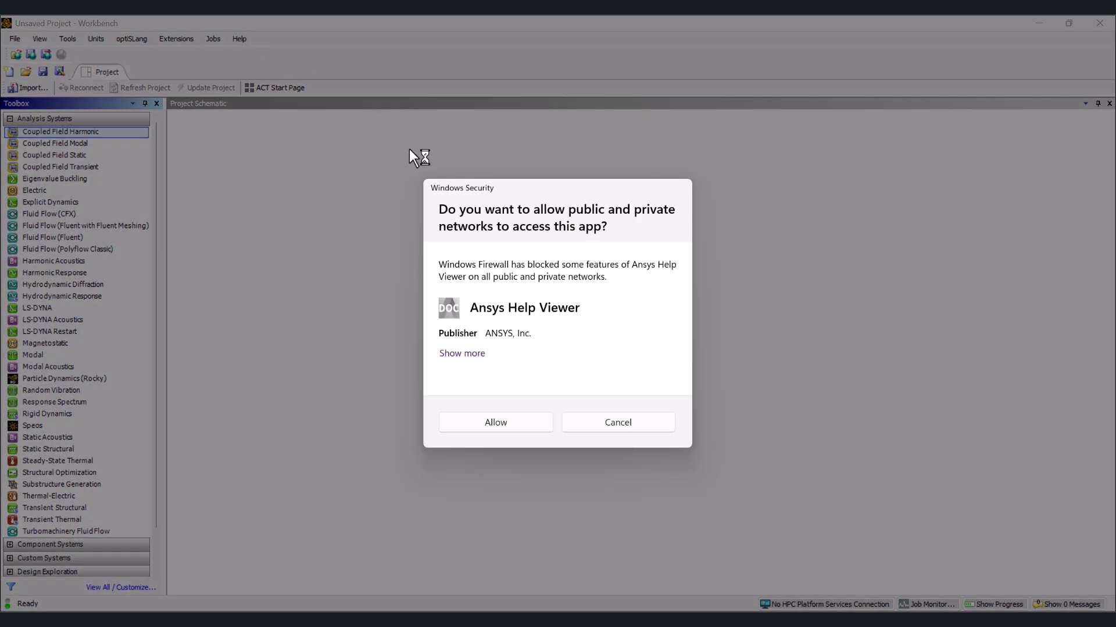
left_click(476, 417)
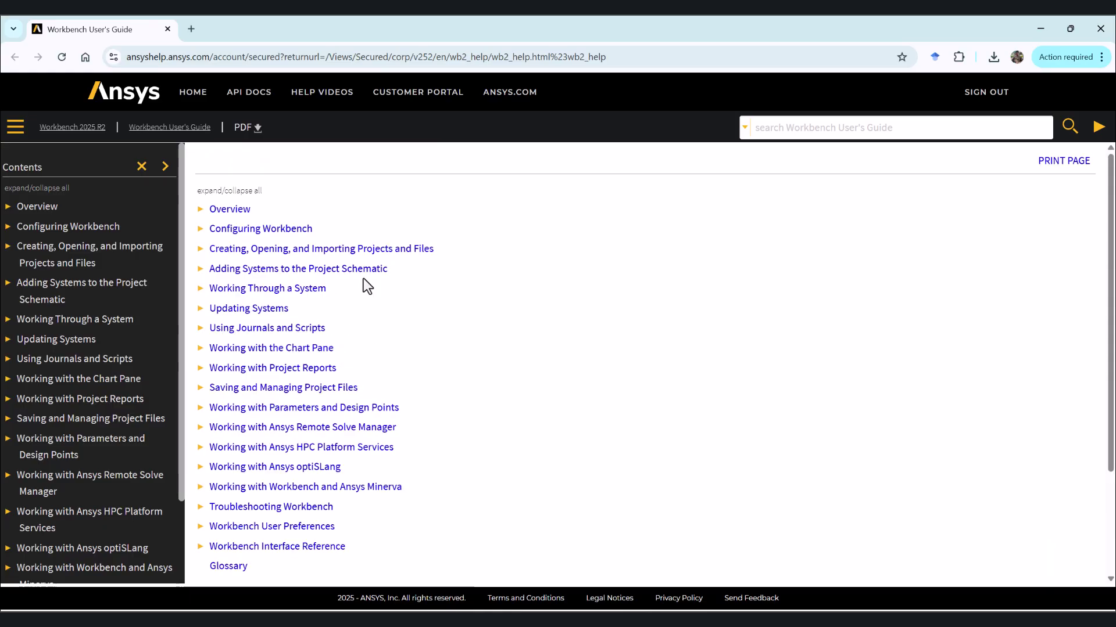
scroll(363, 287, "down", 3)
Step: Switch from the browser's Workbench User's Guide back to the empty Workbench project
key("alt+Tab")
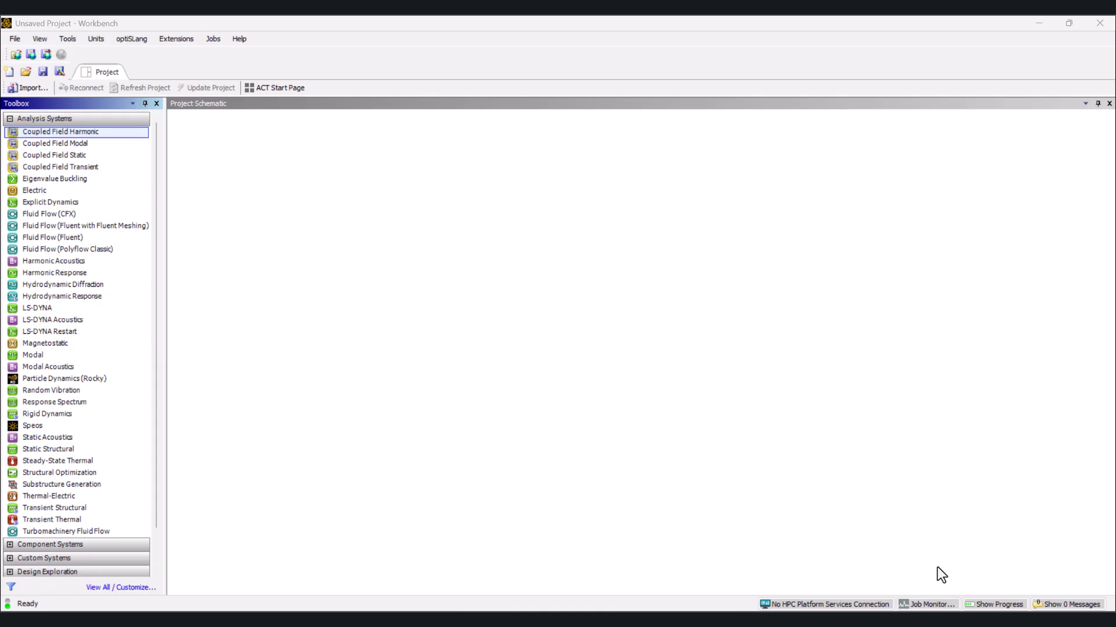